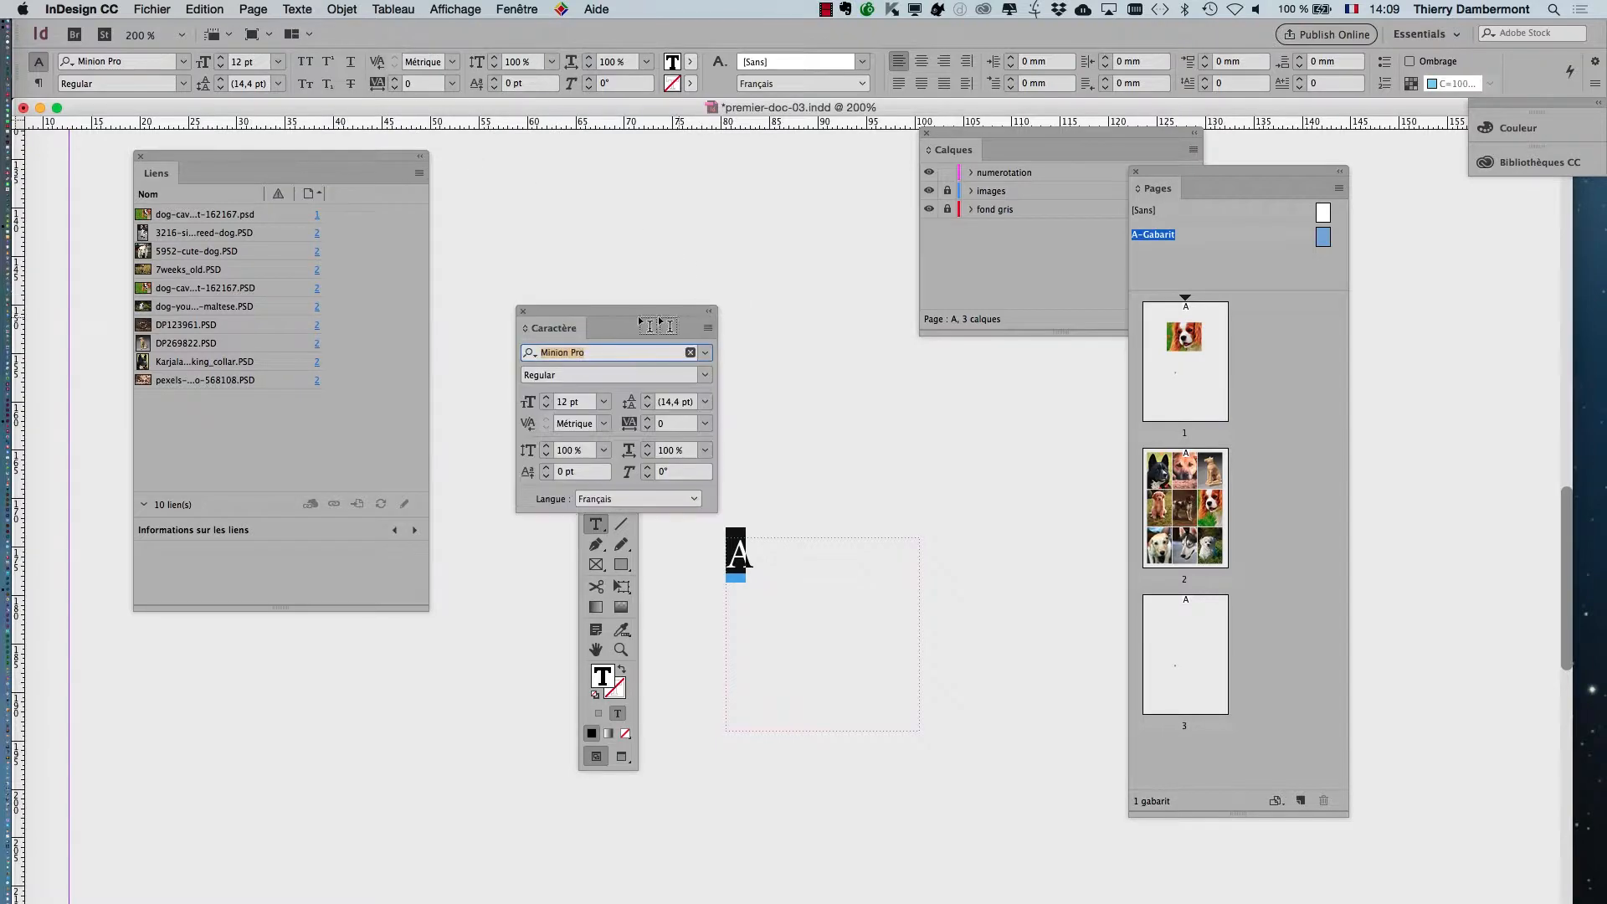
Set the font size of the selected page-number marker "A" to 30 pt, with the Caractère panel moved clear of it
drag(603, 310, 585, 175)
click(295, 9)
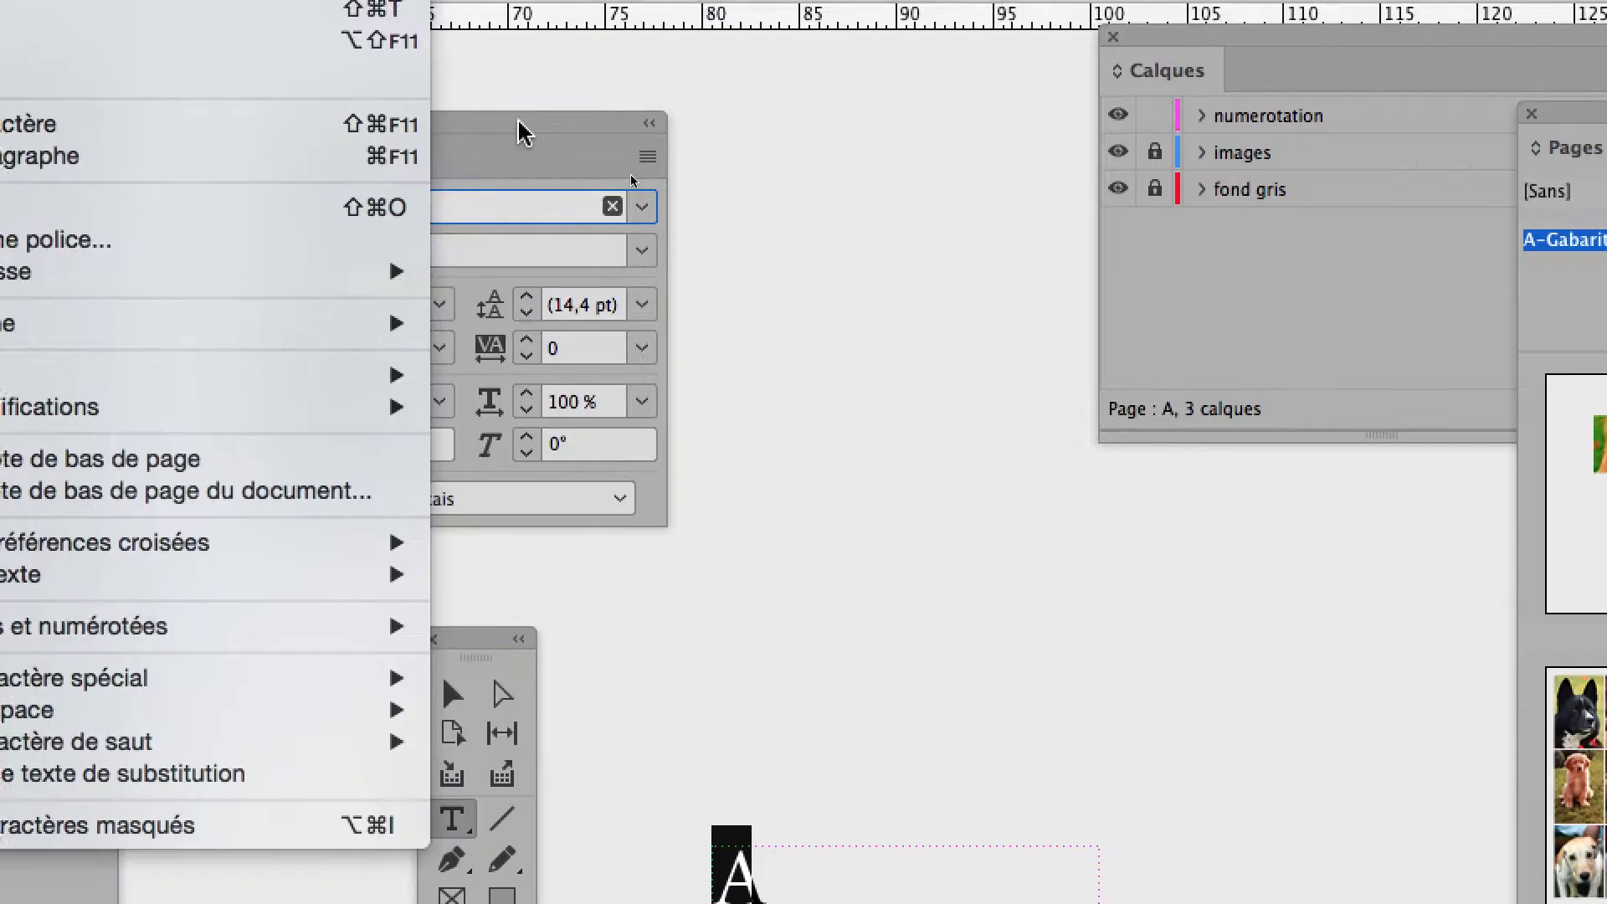
click(519, 130)
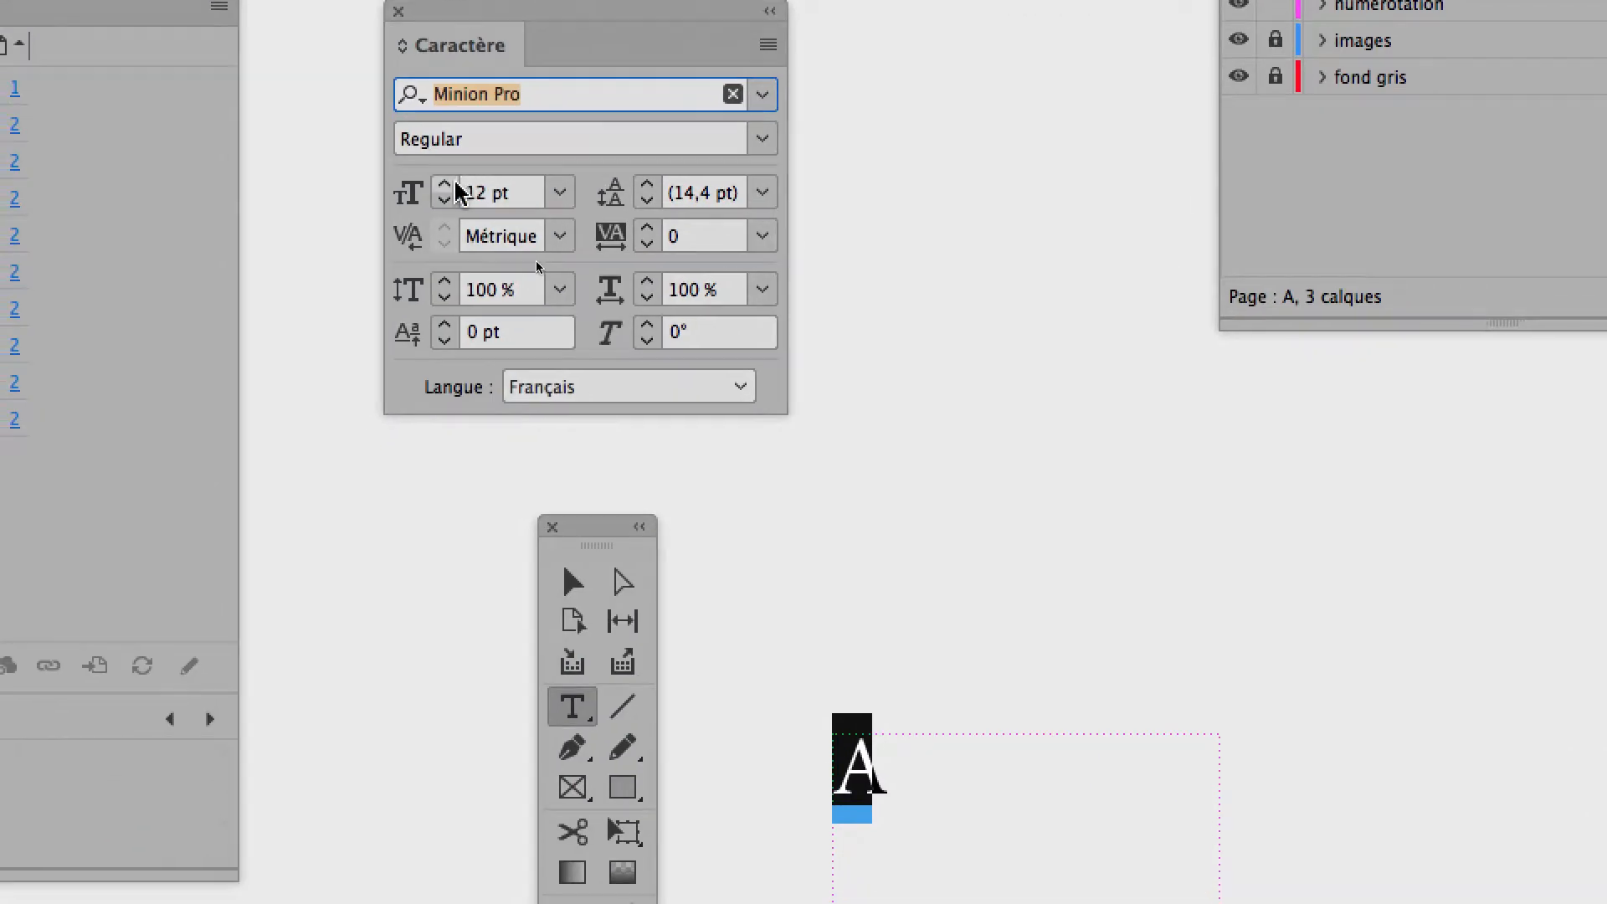
drag(452, 187, 449, 191)
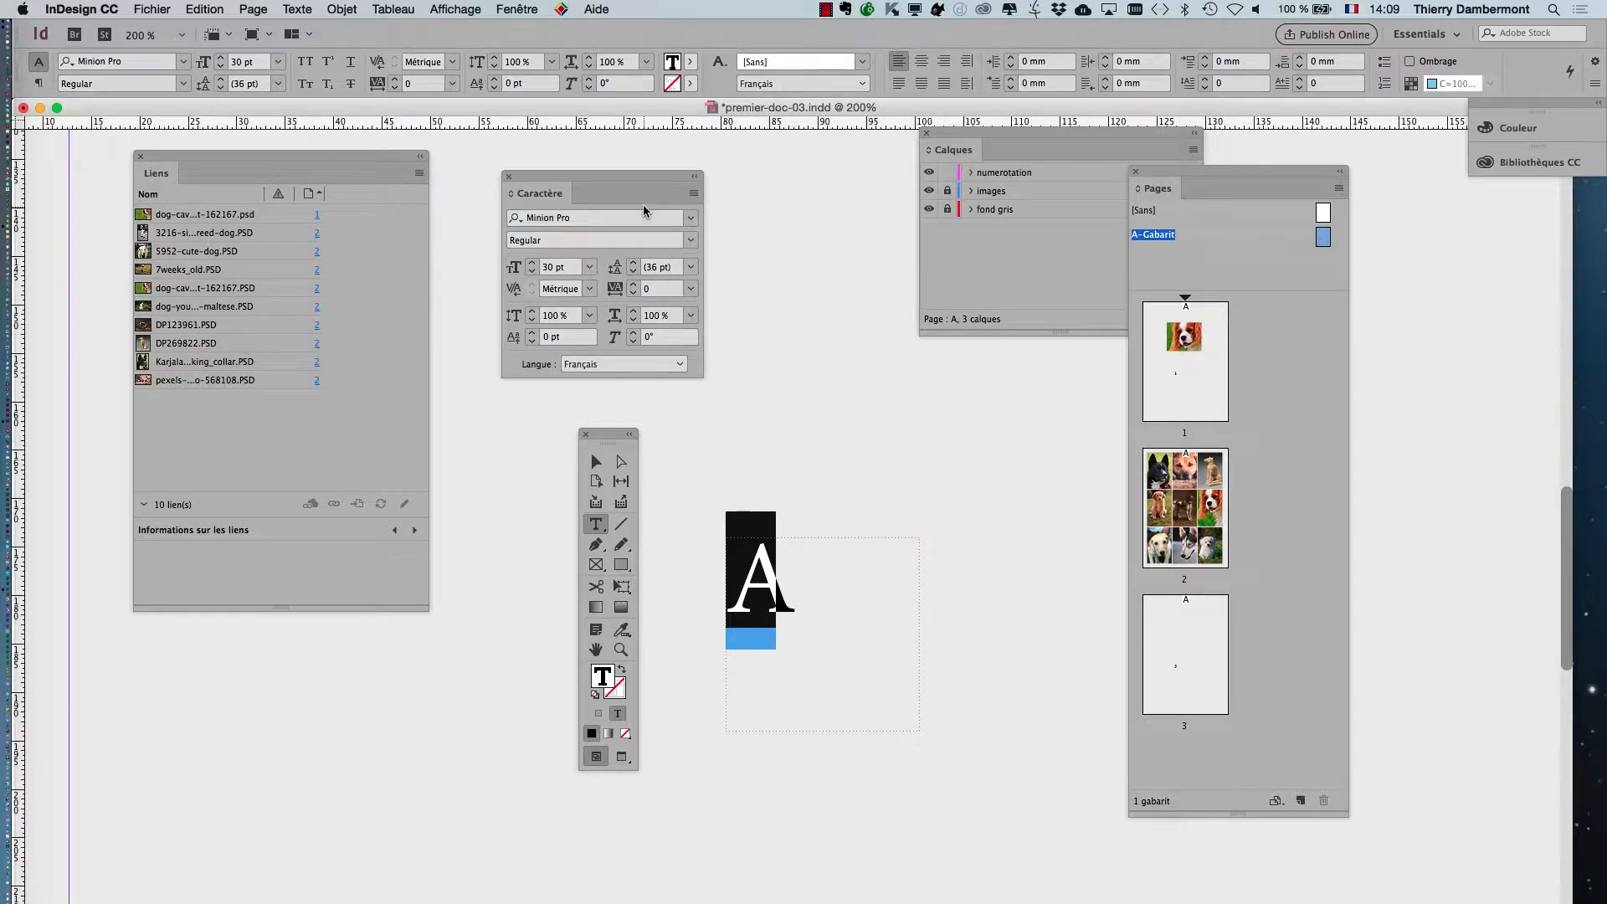
Show the paragraph settings beside the character settings and centre the page-number marker horizontally in its frame
click(297, 9)
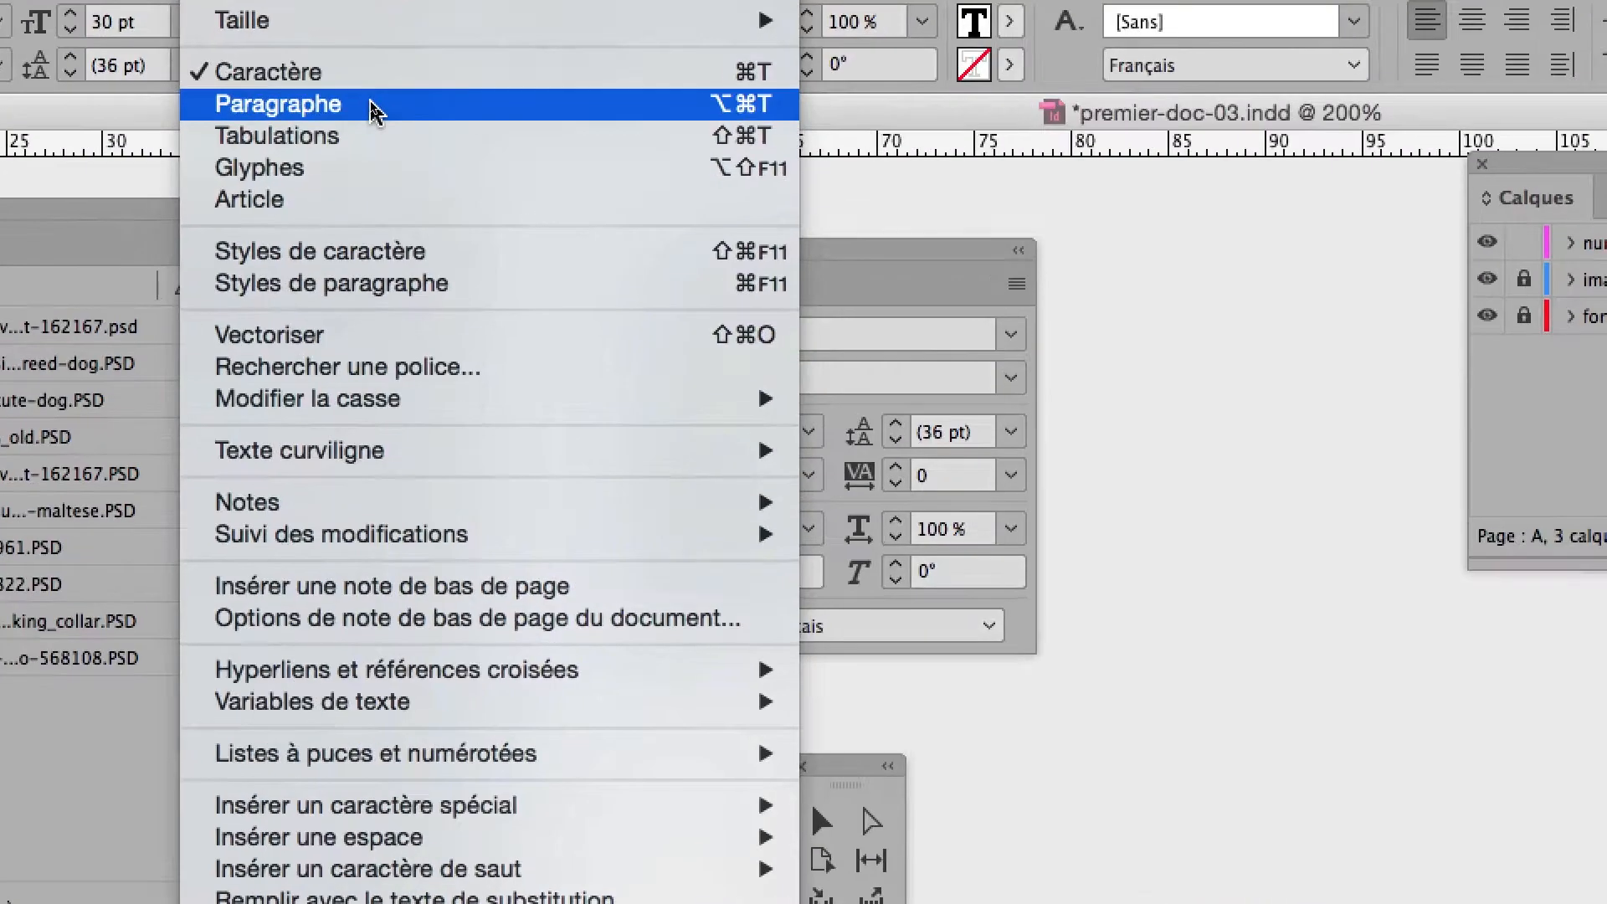
click(371, 106)
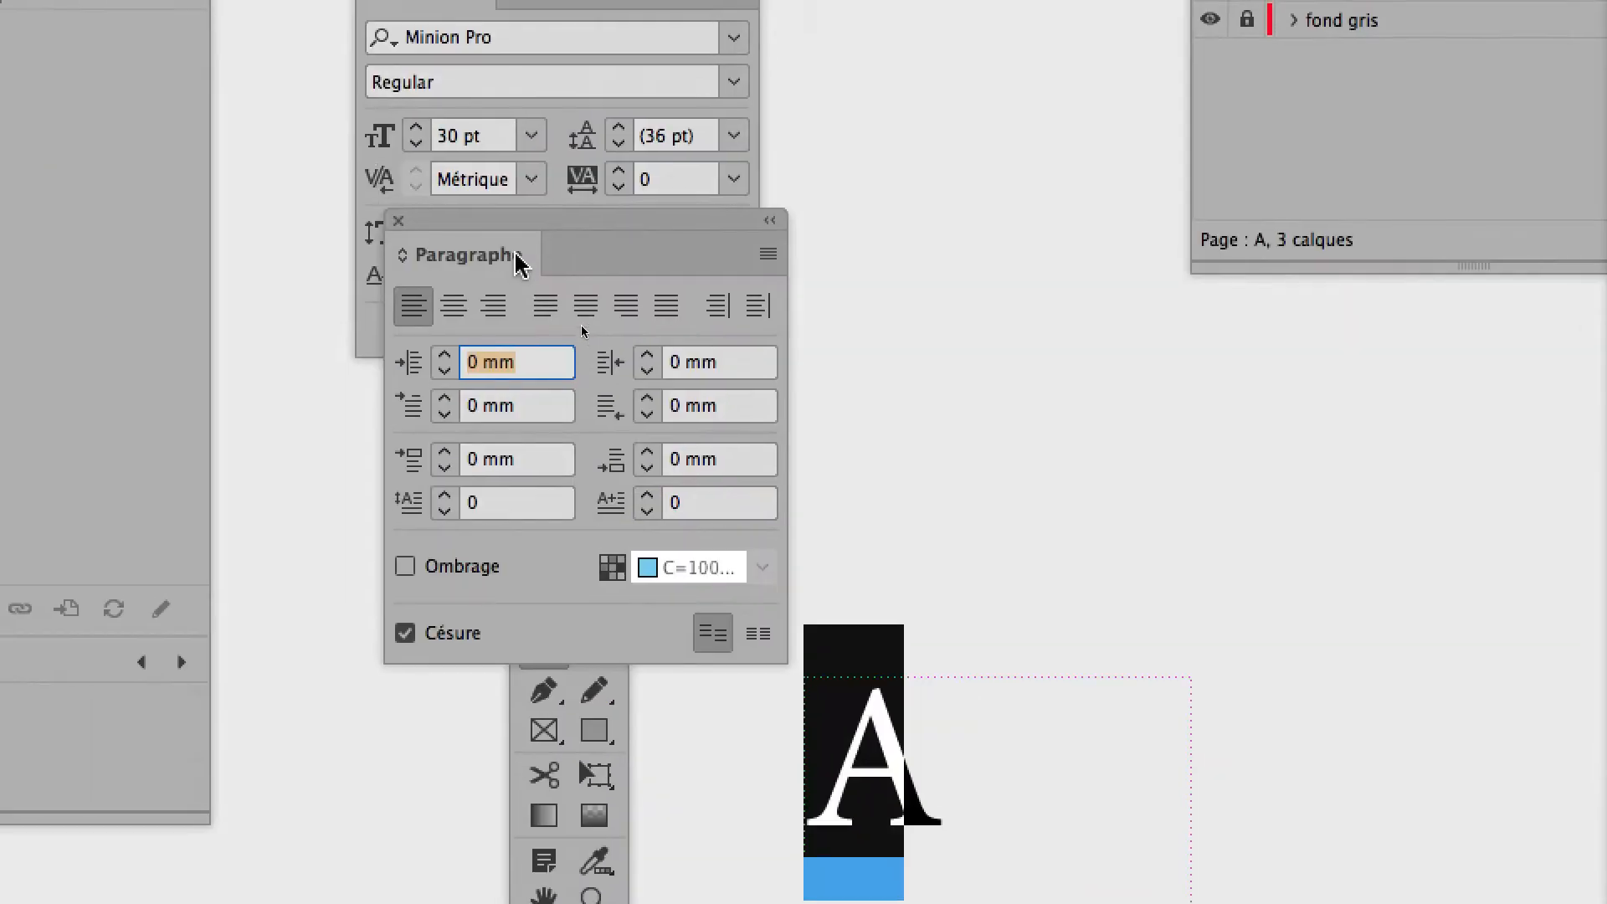
drag(516, 261, 868, 4)
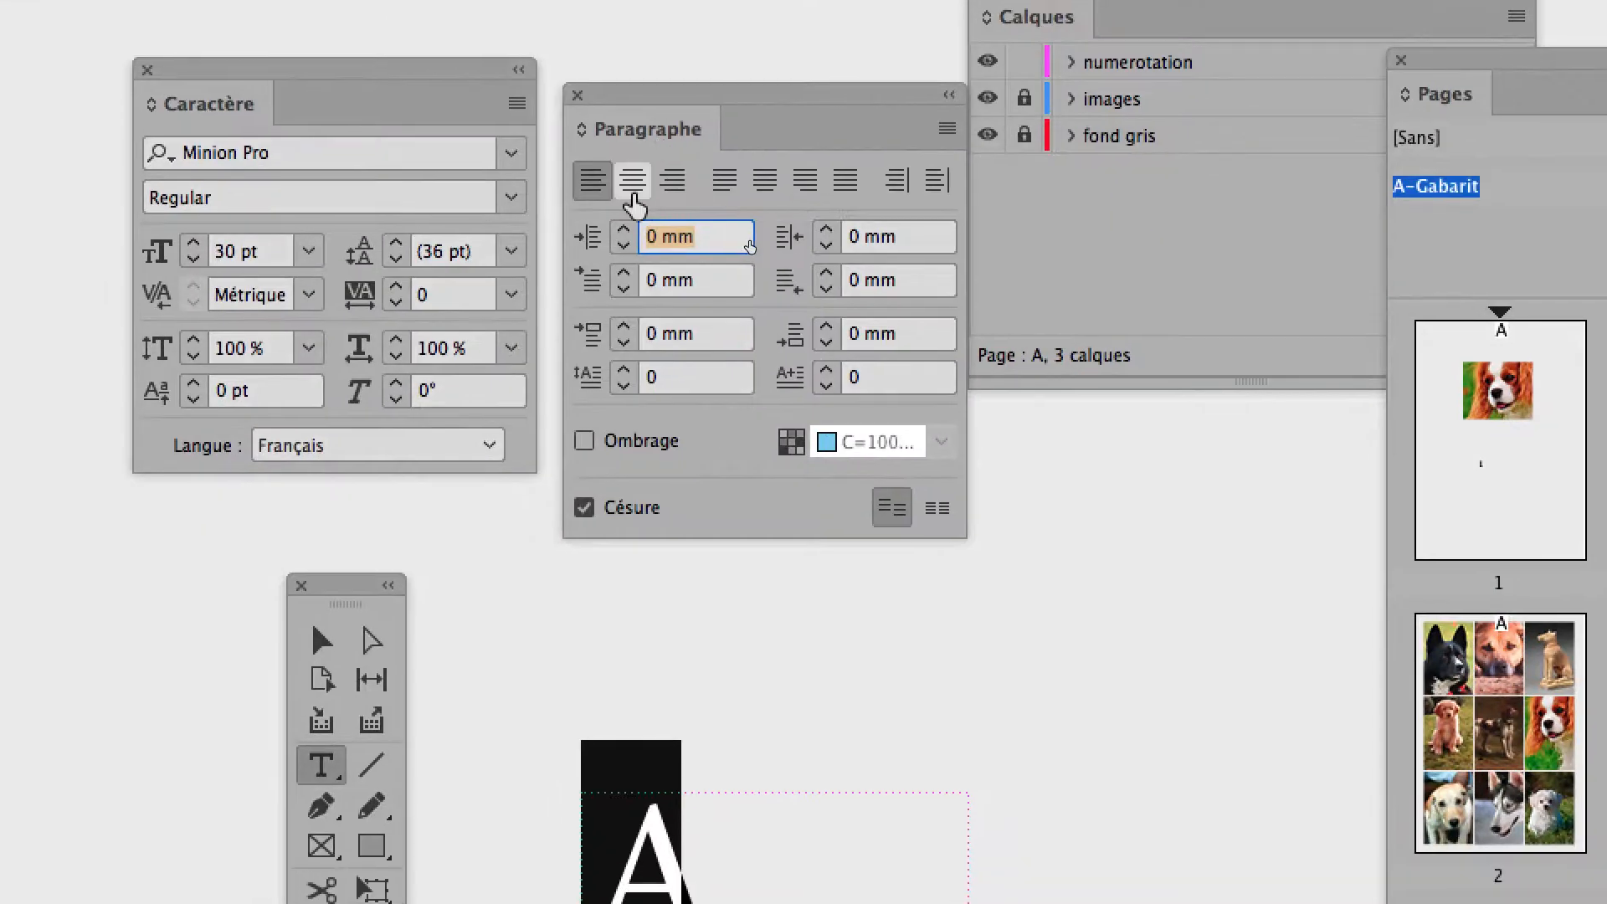
click(607, 240)
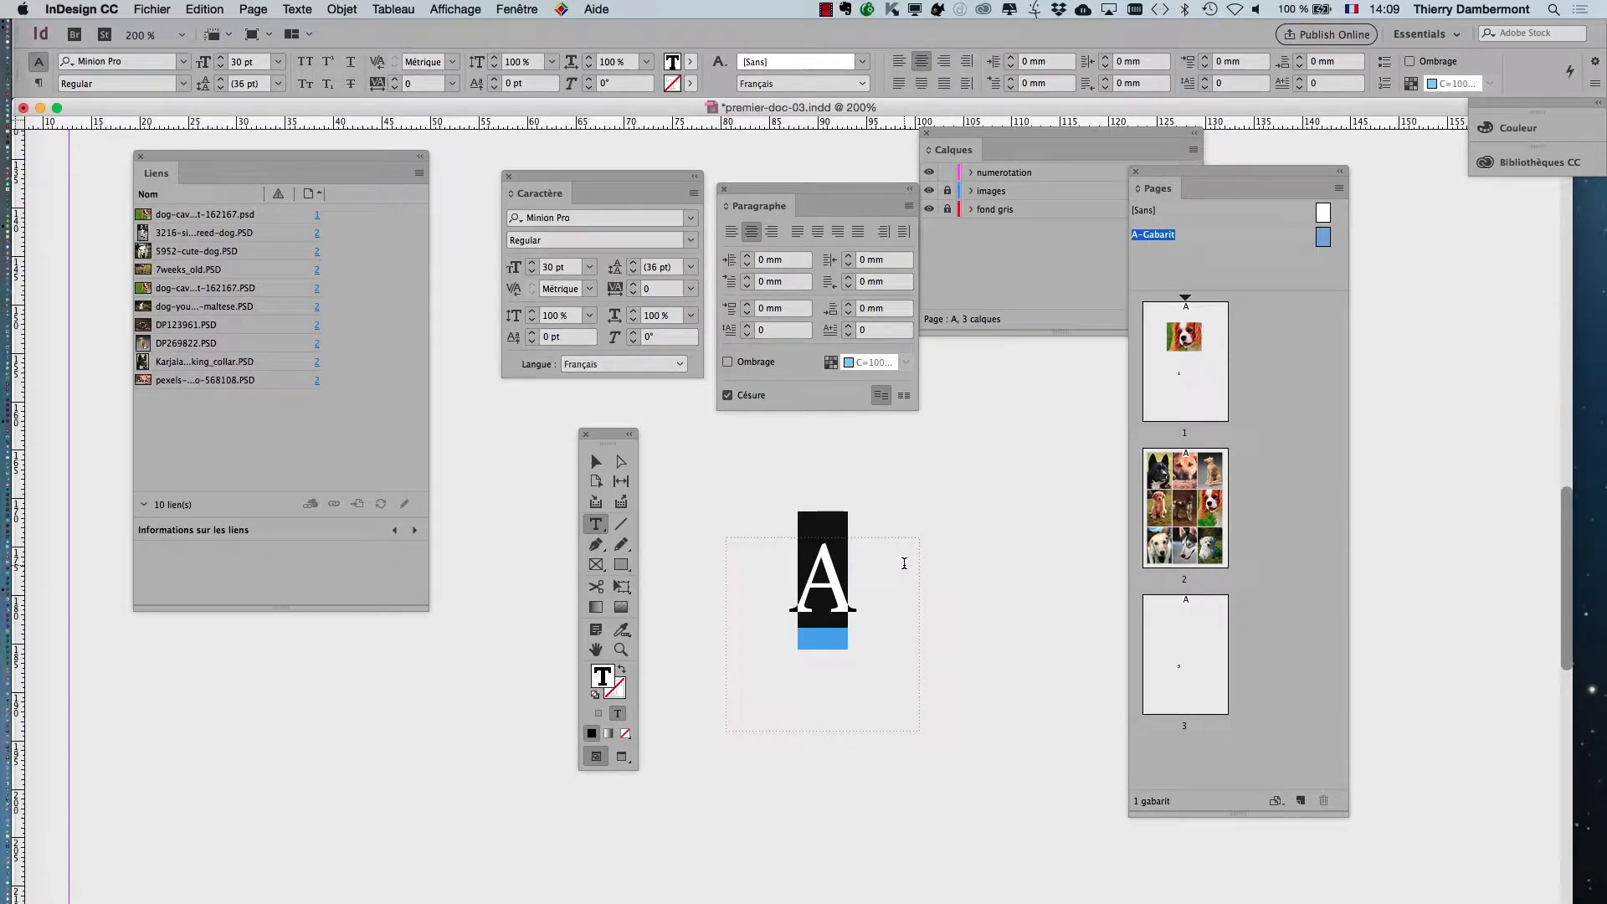
Move the Tools and Liens panels away from the page-number frame to free up the workspace
drag(591, 438, 480, 417)
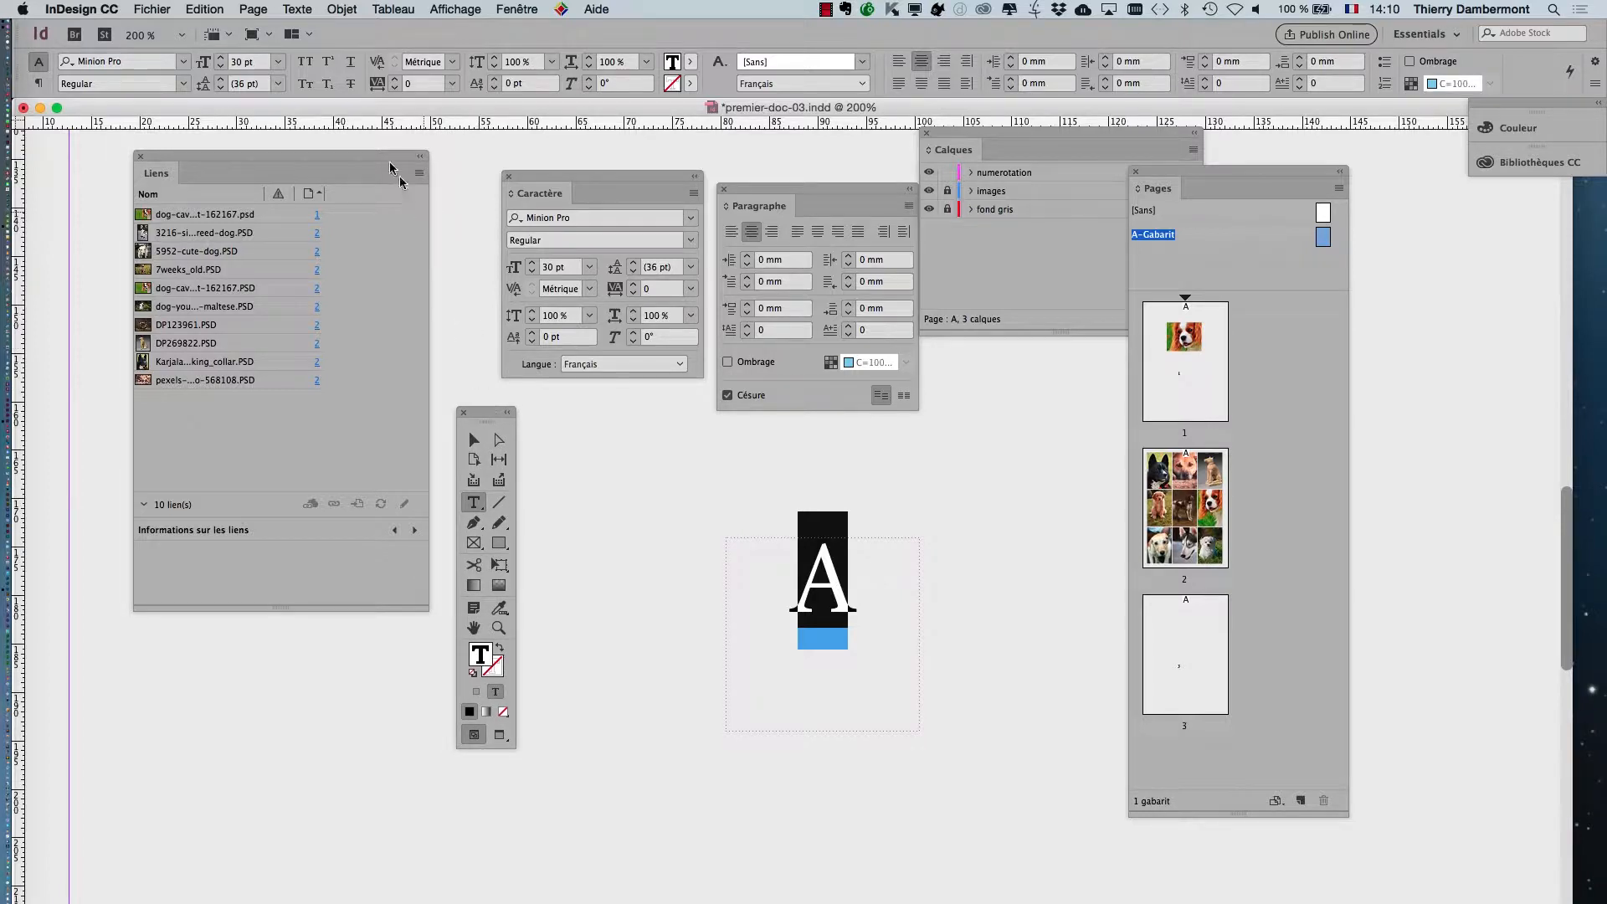
drag(379, 161, 342, 672)
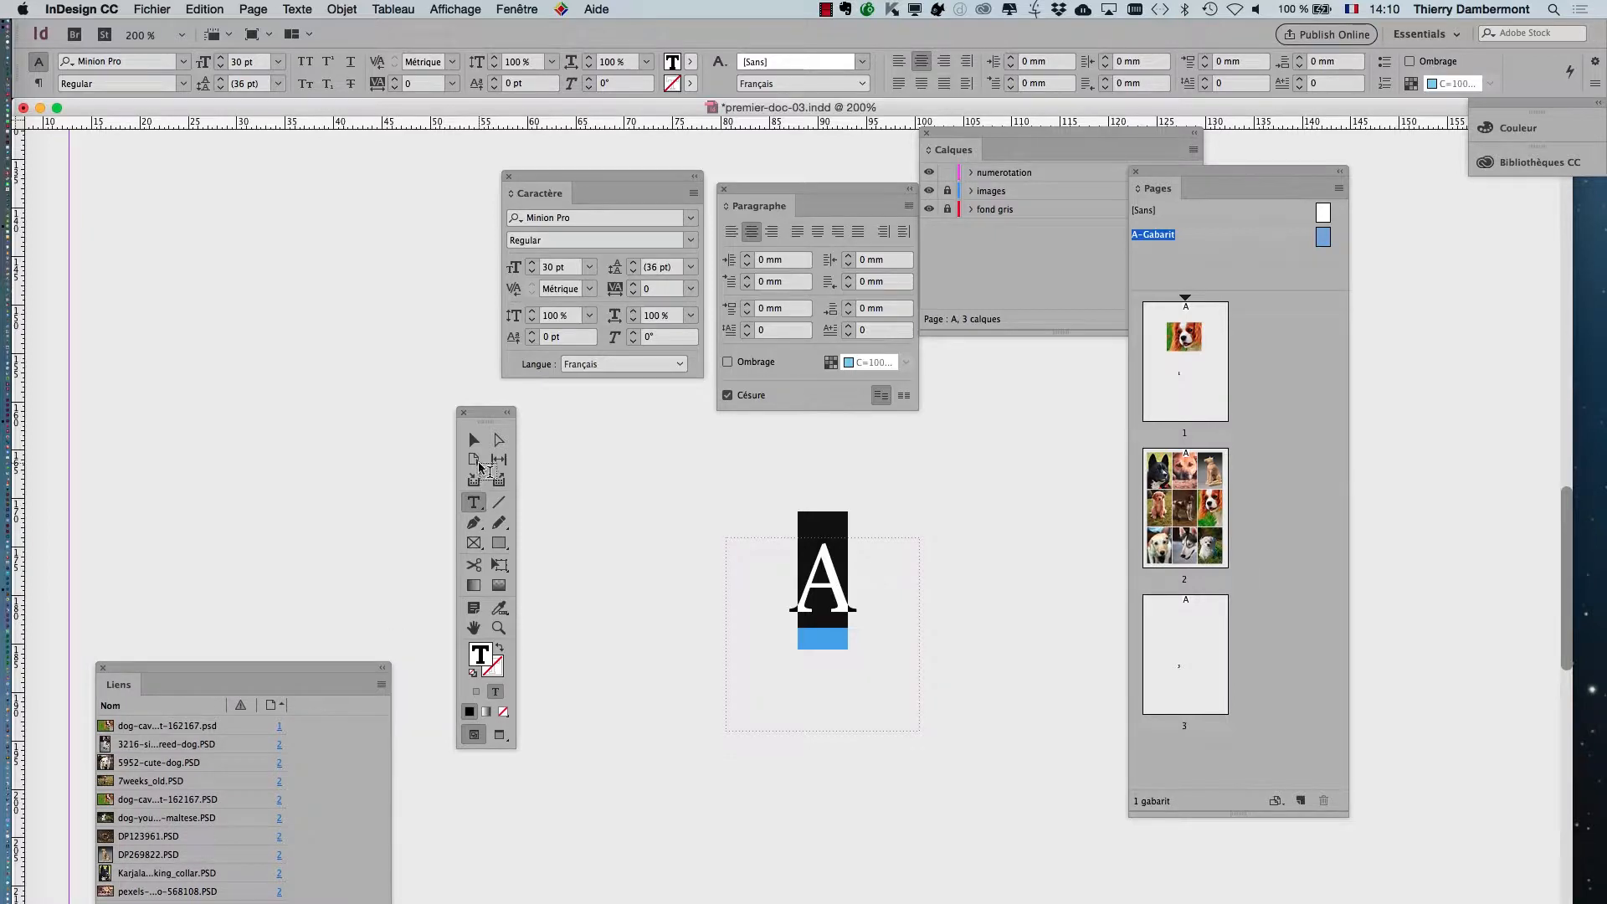
drag(485, 416, 102, 144)
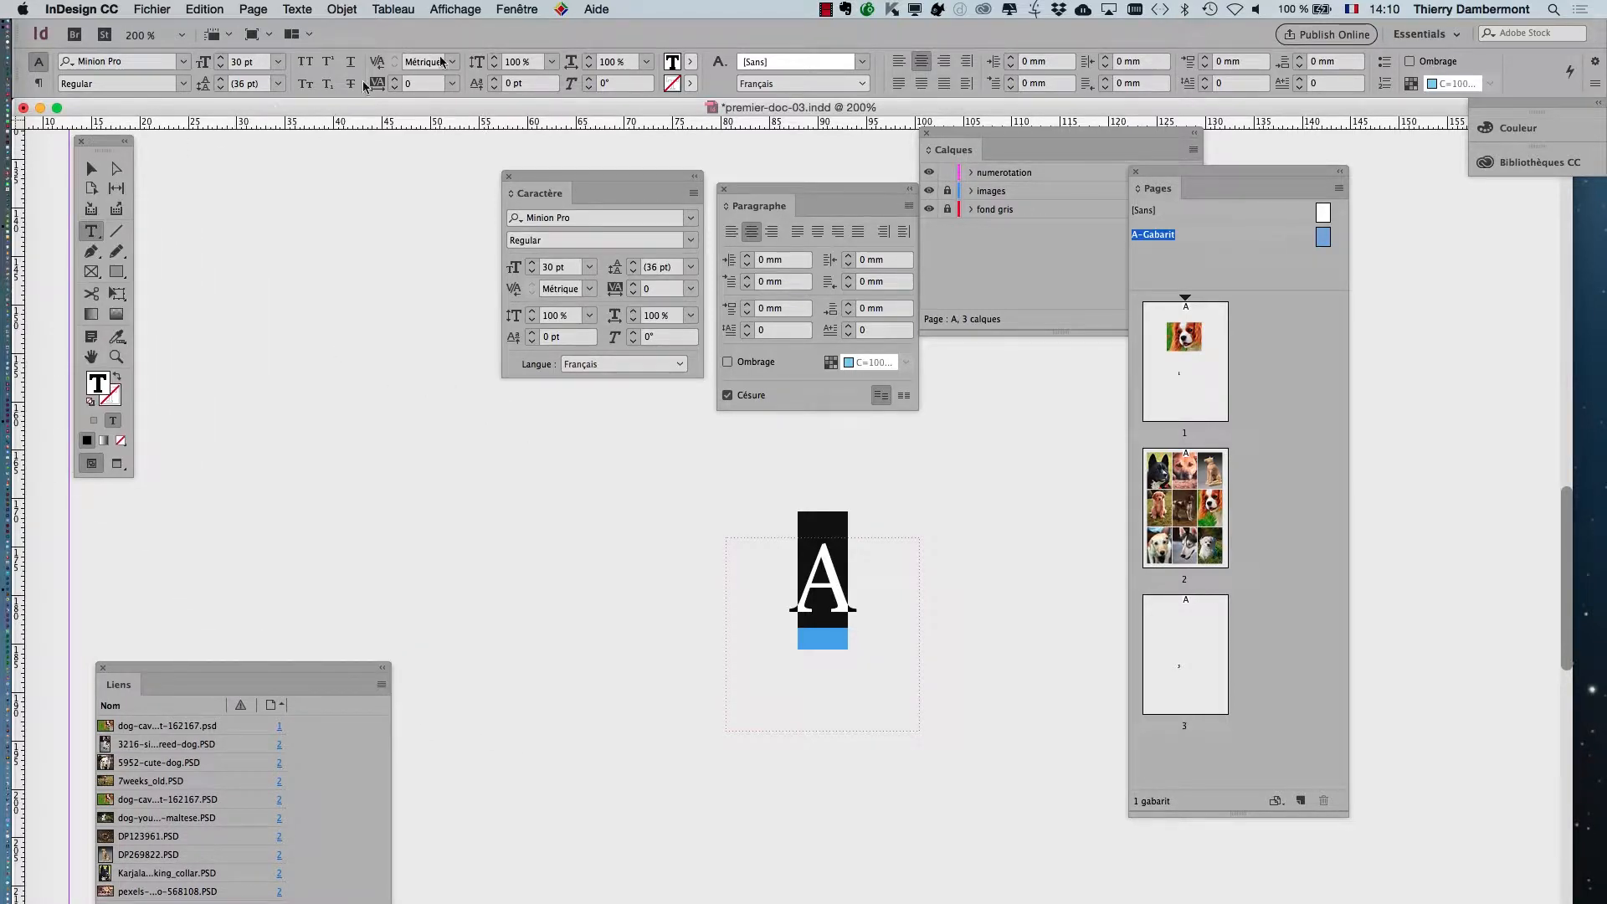
click(516, 9)
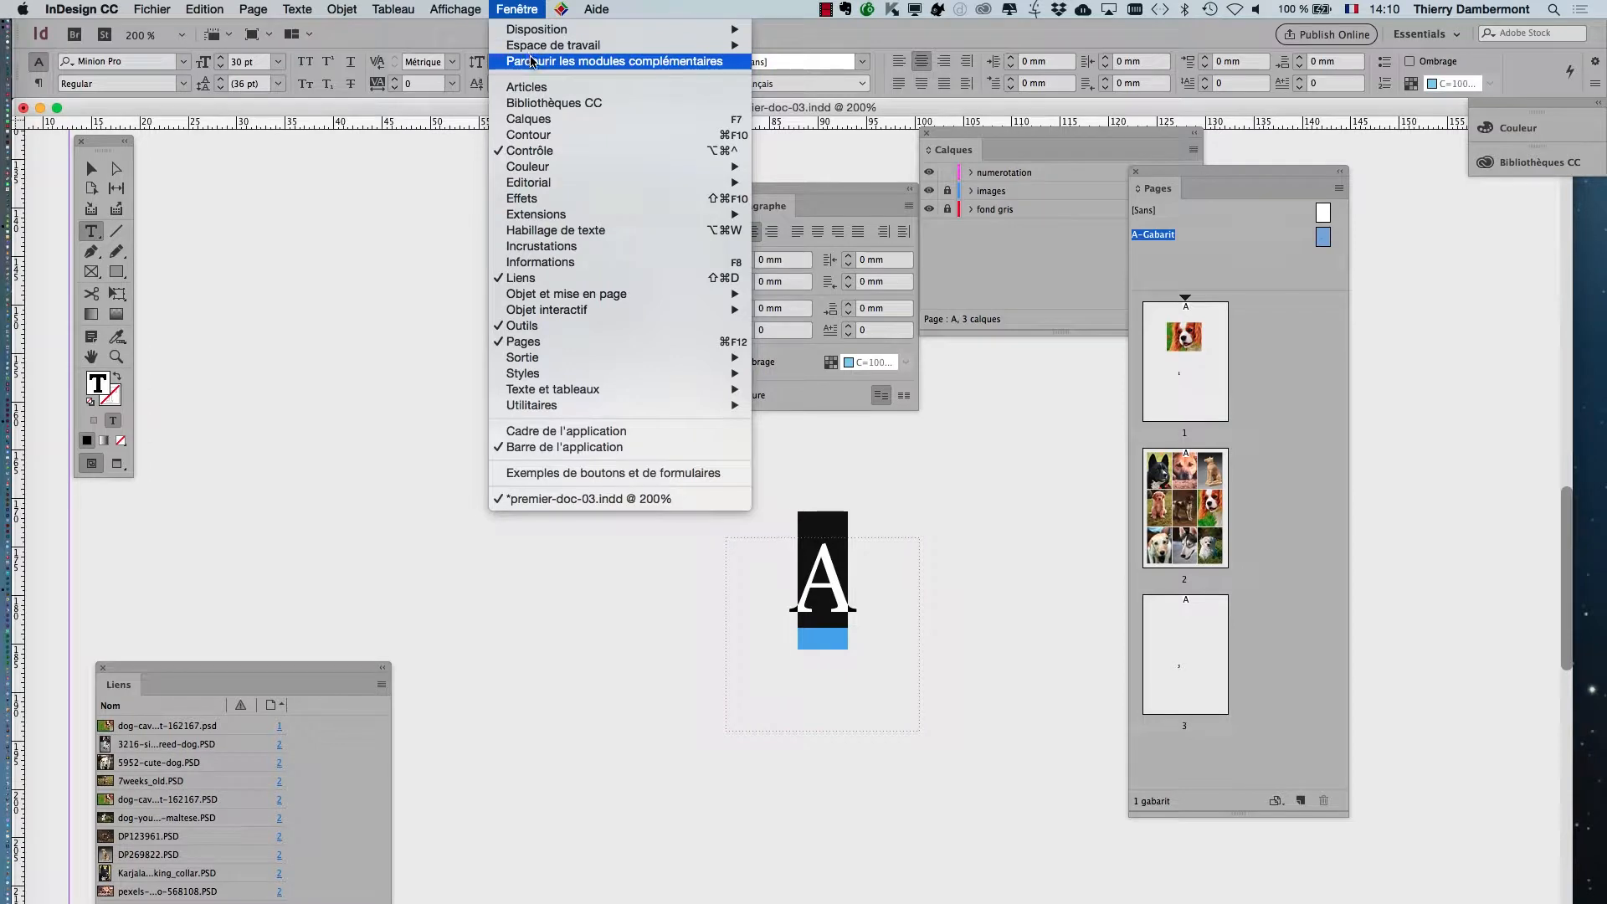
mouse_move(540, 33)
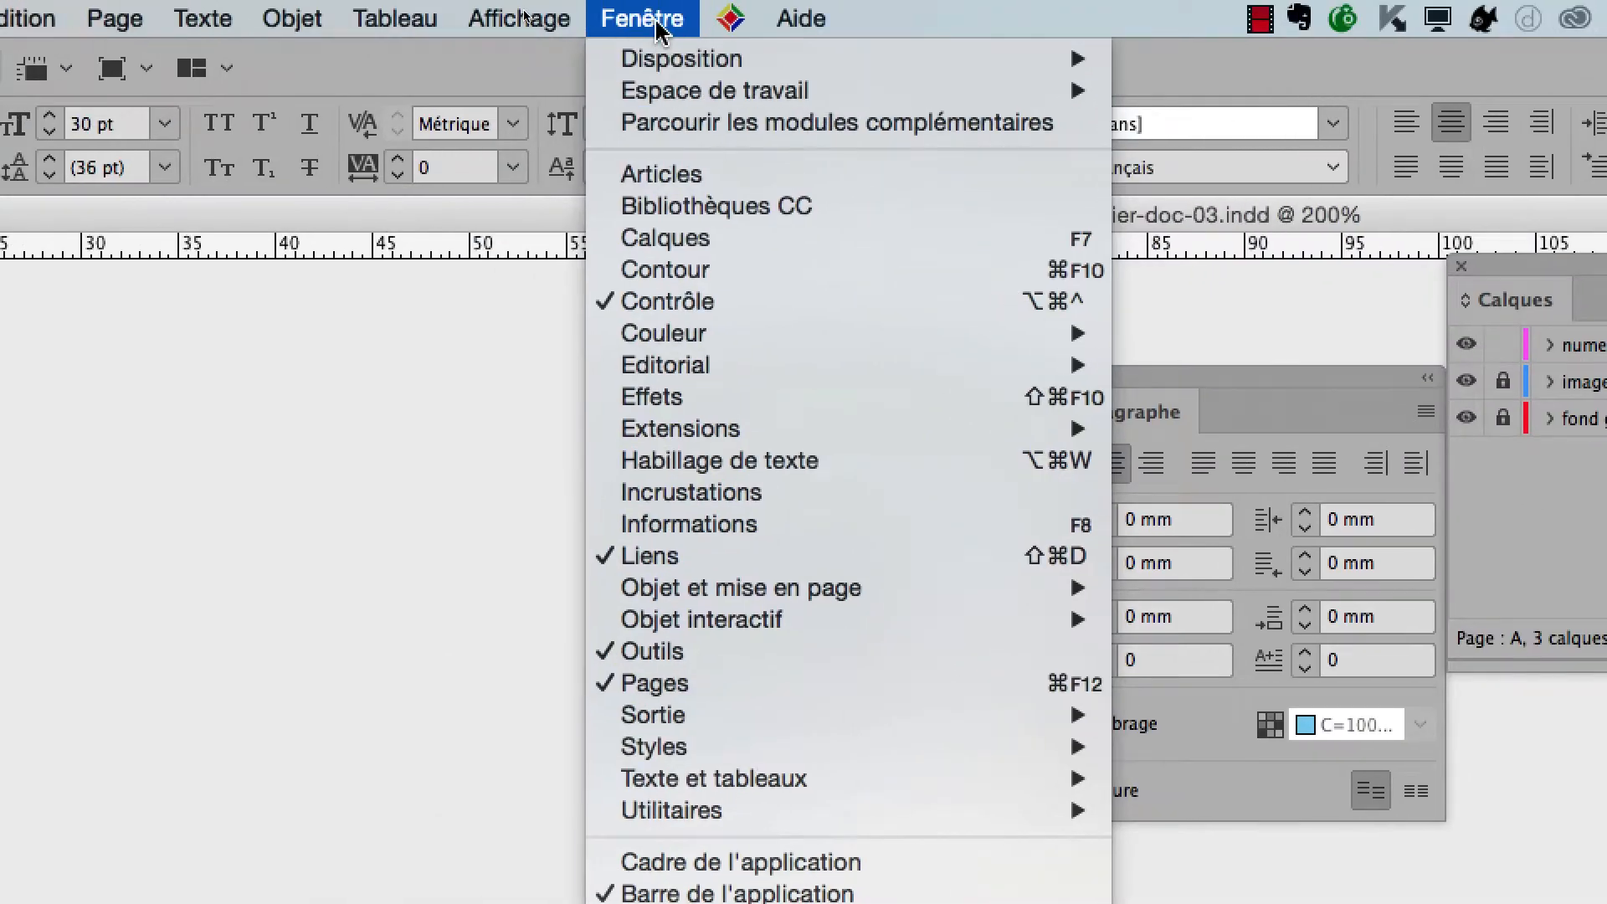
mouse_move(586, 38)
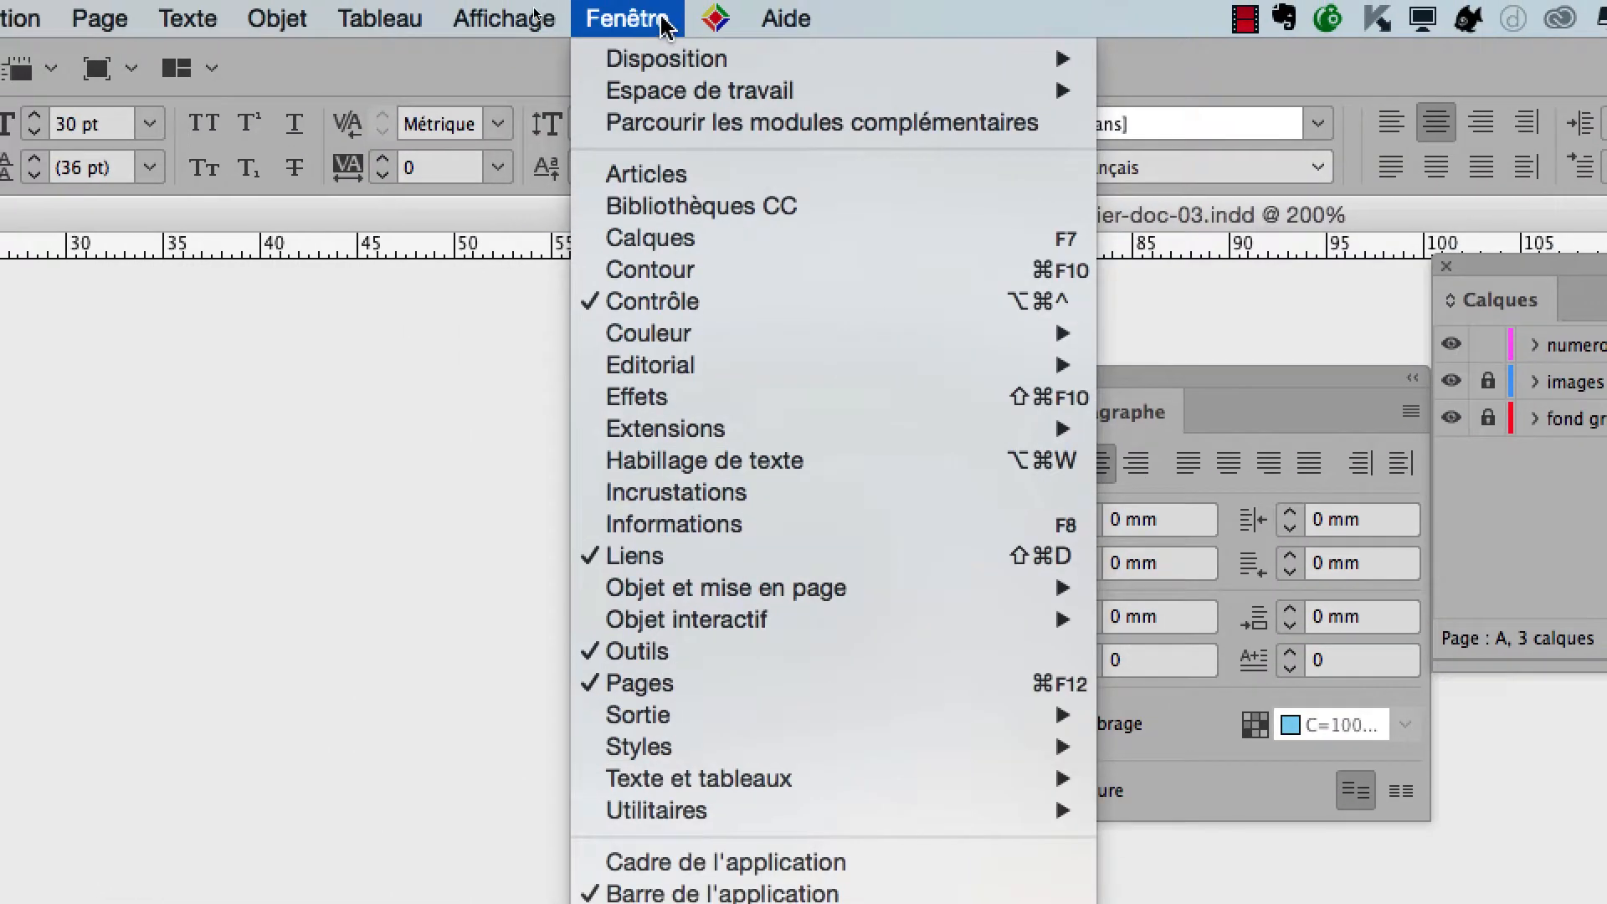
click(664, 20)
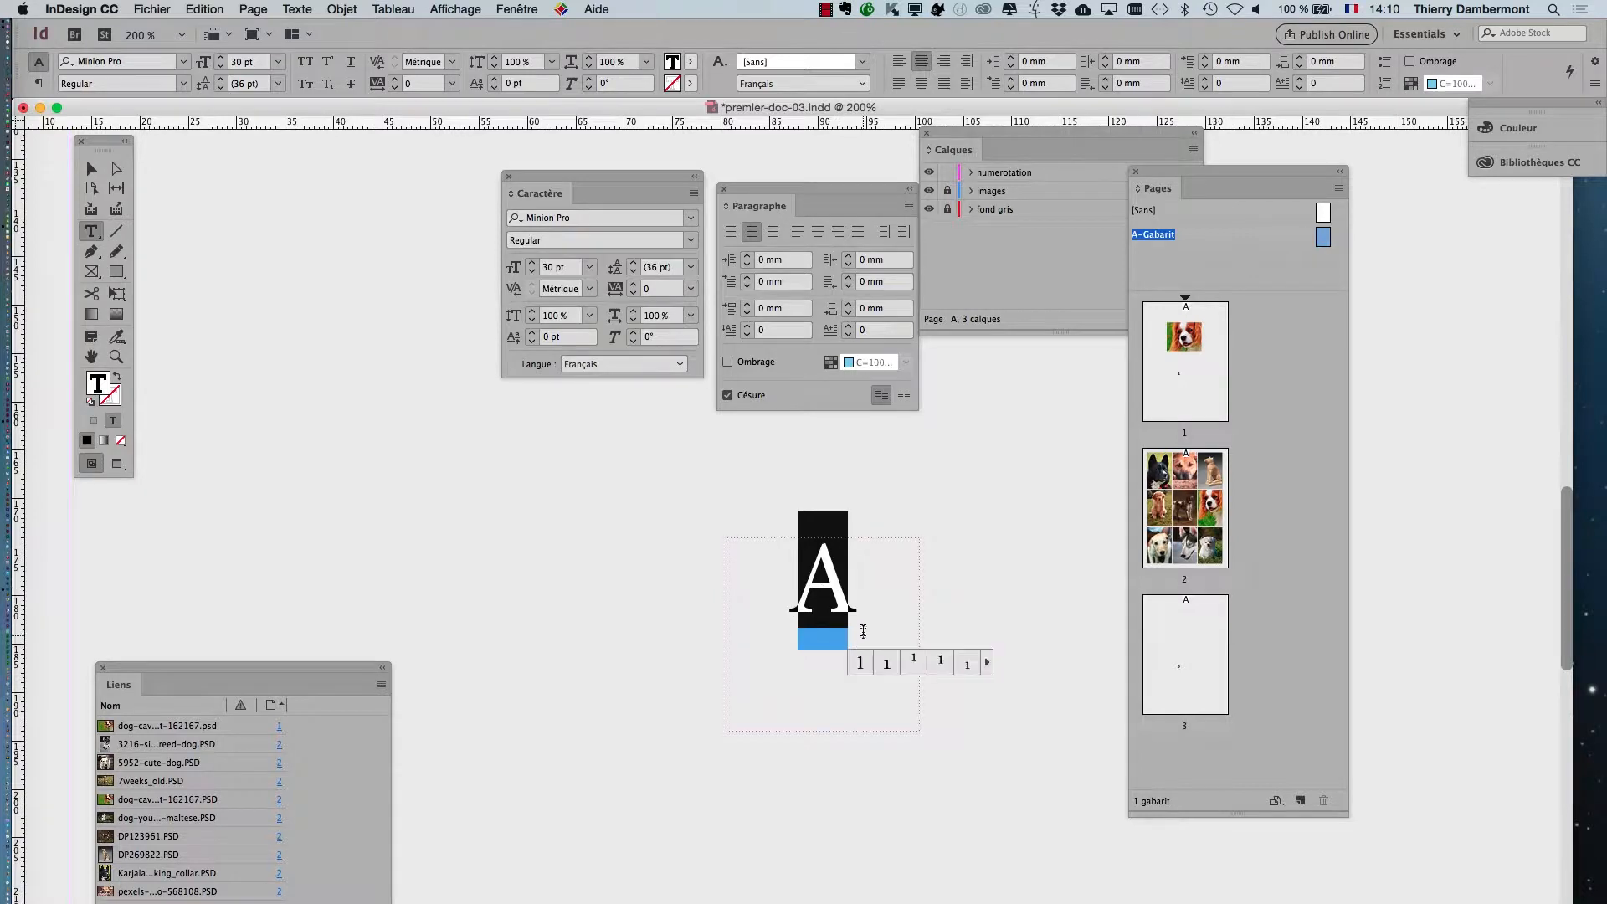
Try successive fonts on the page-number marker, settle on OCR A Std and close the character settings
drag(620, 192, 629, 481)
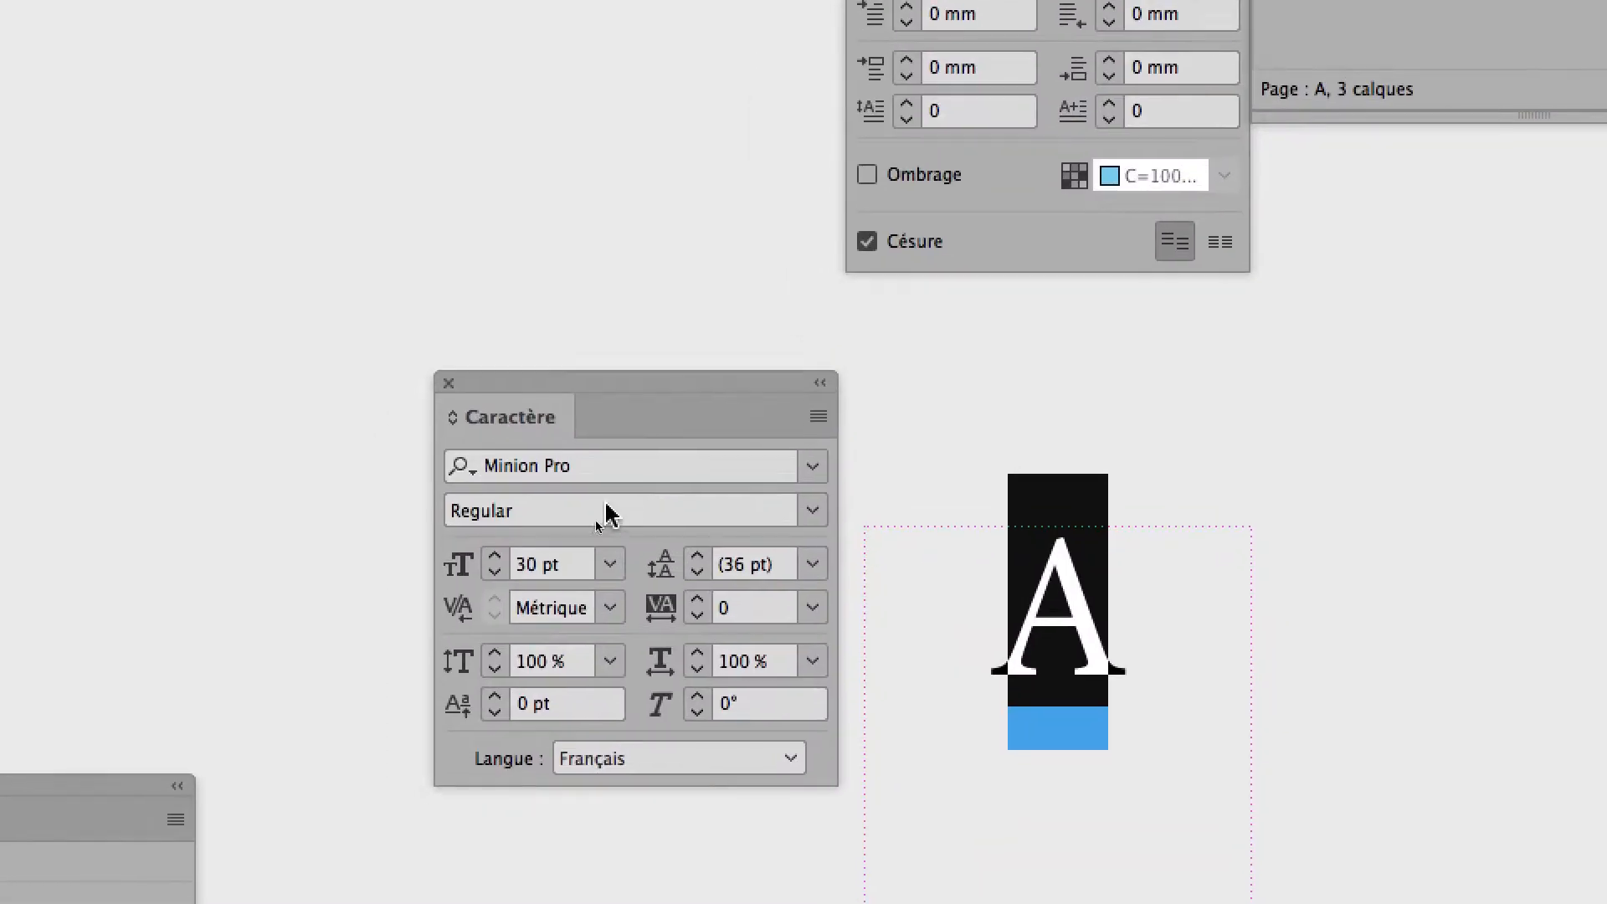
click(606, 470)
text(Monaco)
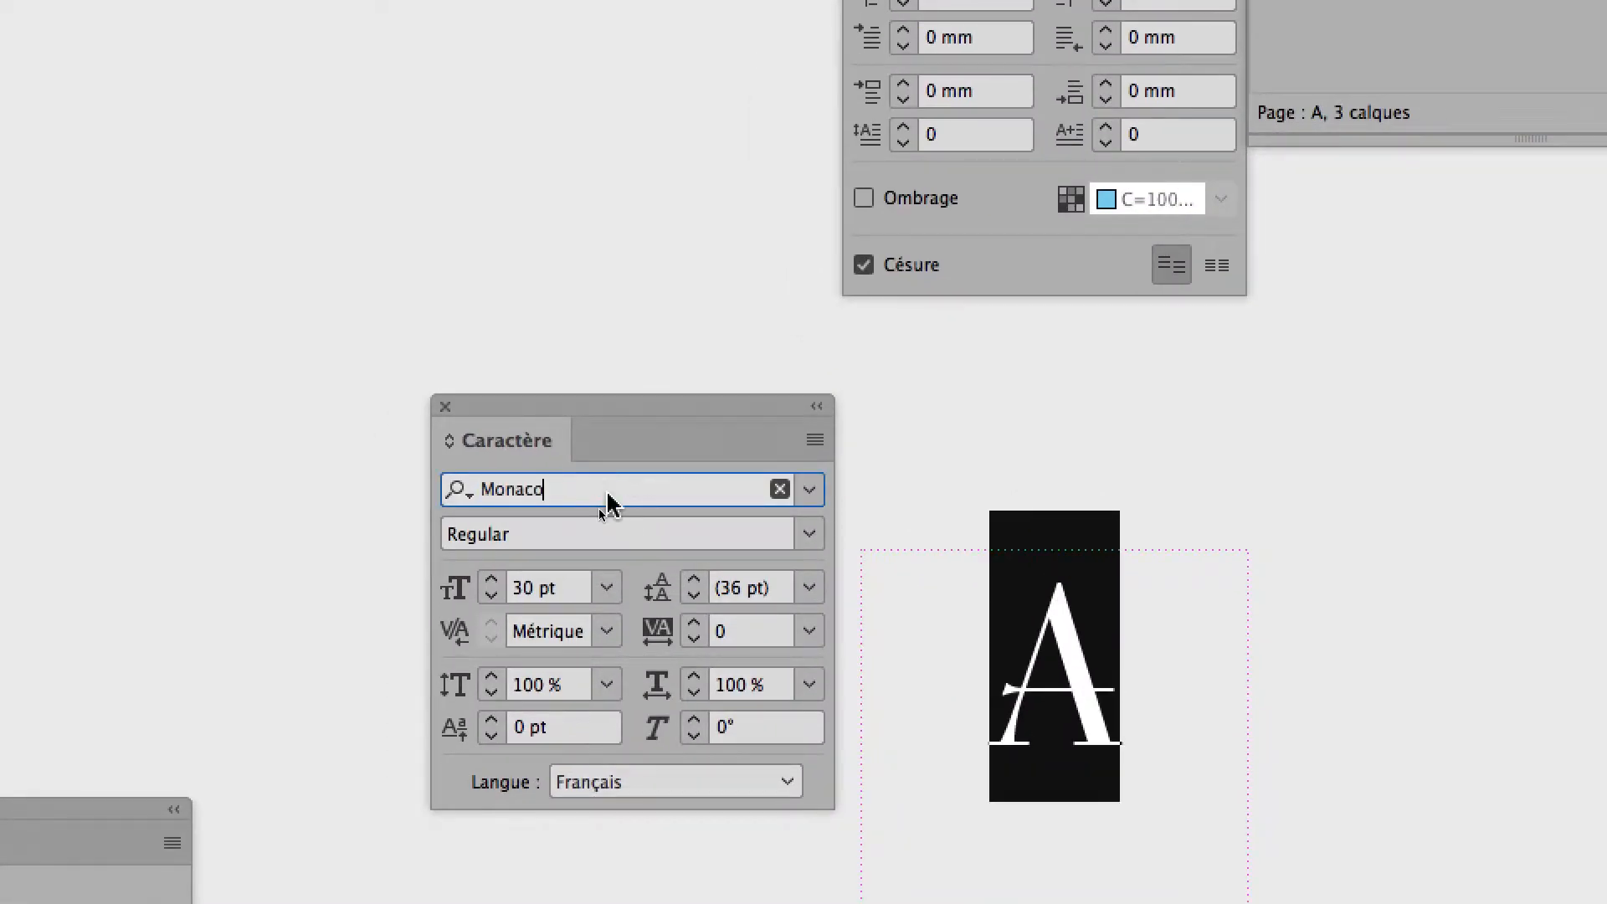
key(Down)
key(Down)
key(Down)
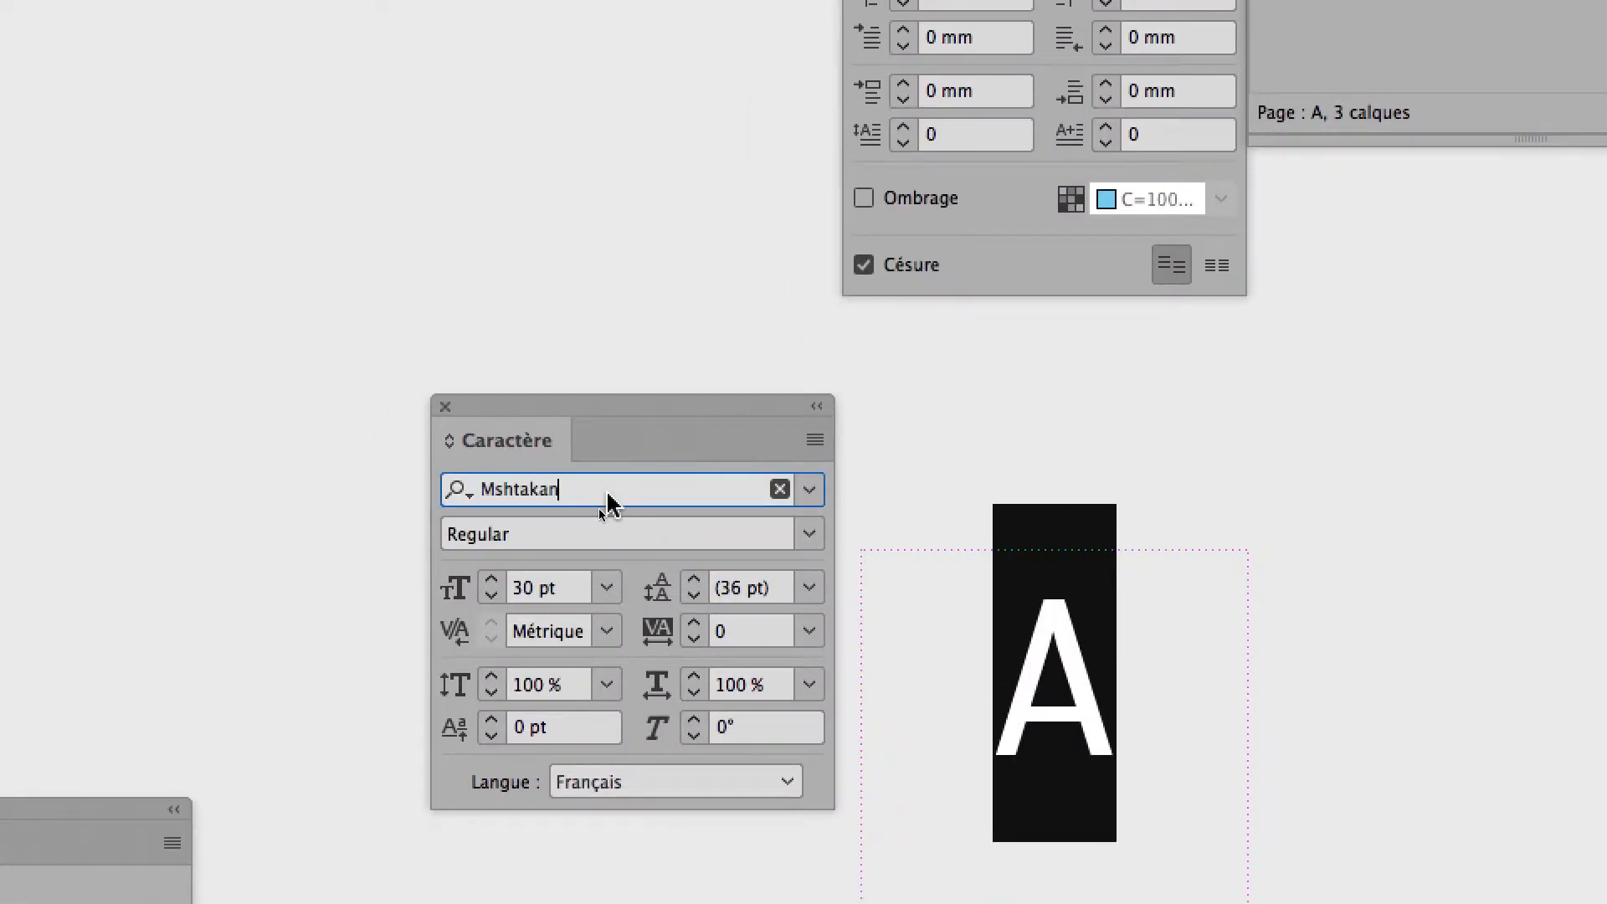
key(Down)
key(Down)
key(Down)
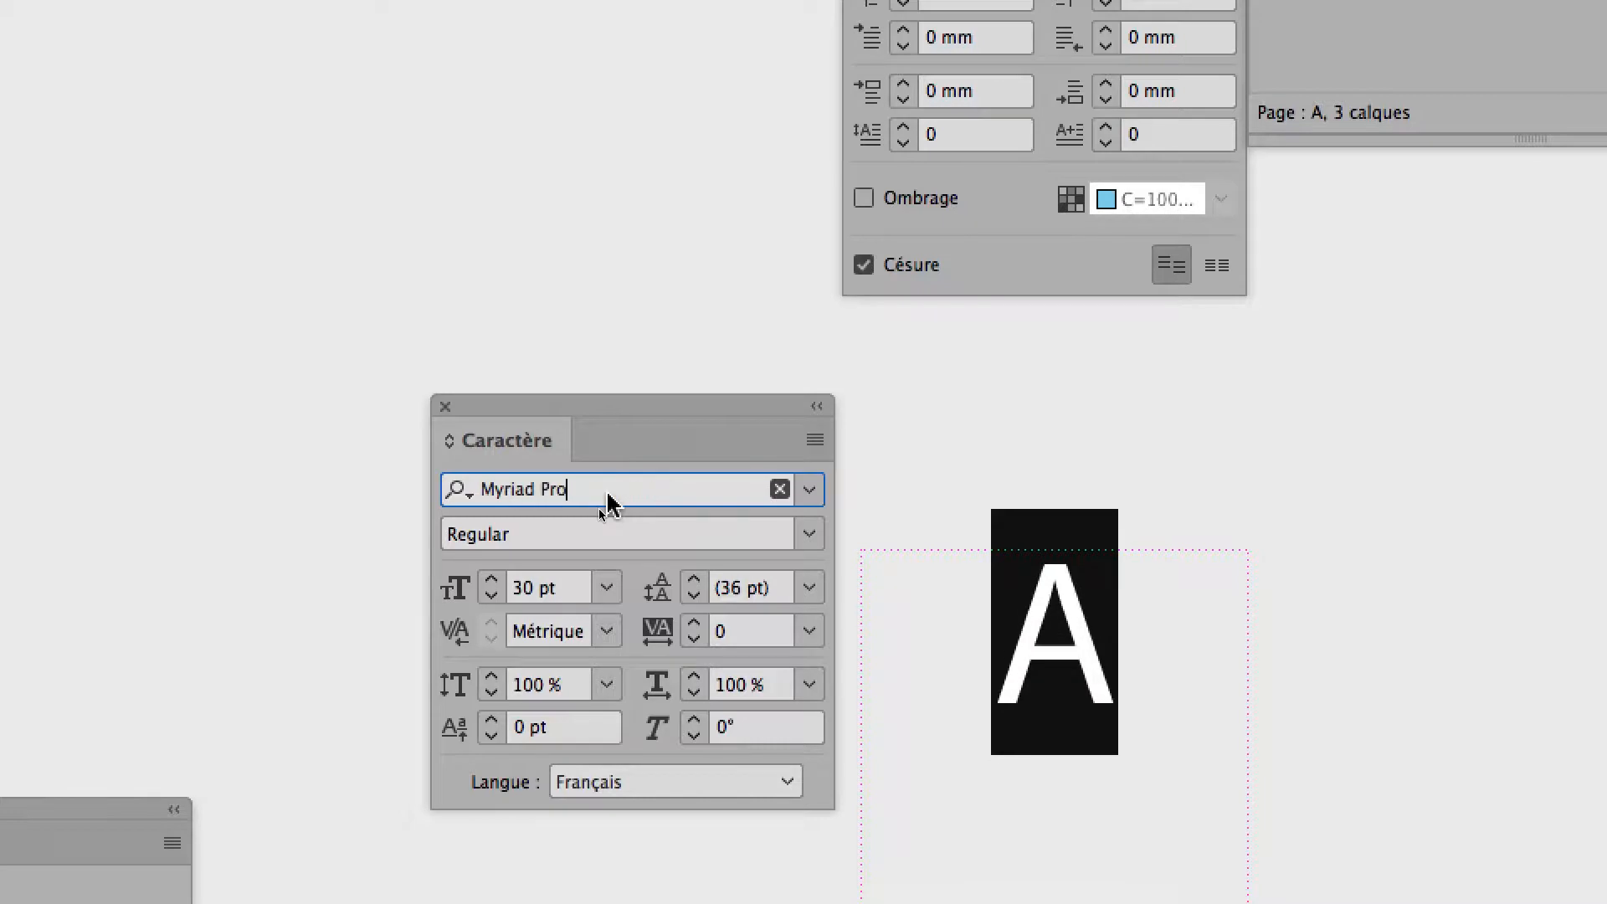
key(Down)
key(Down)
key(Down)
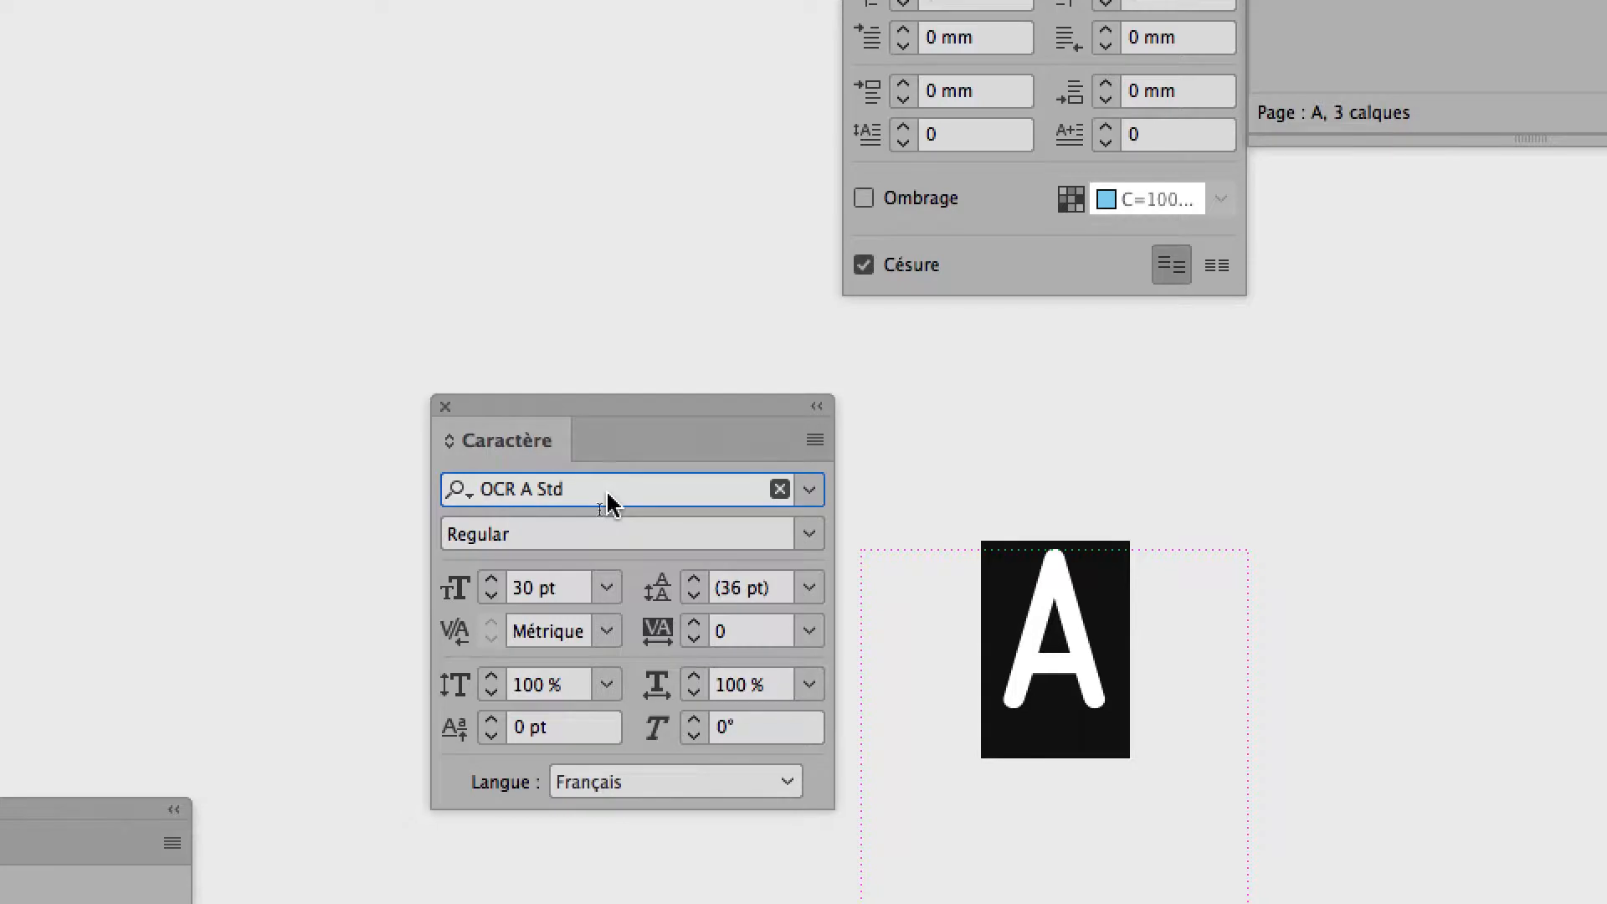
click(445, 406)
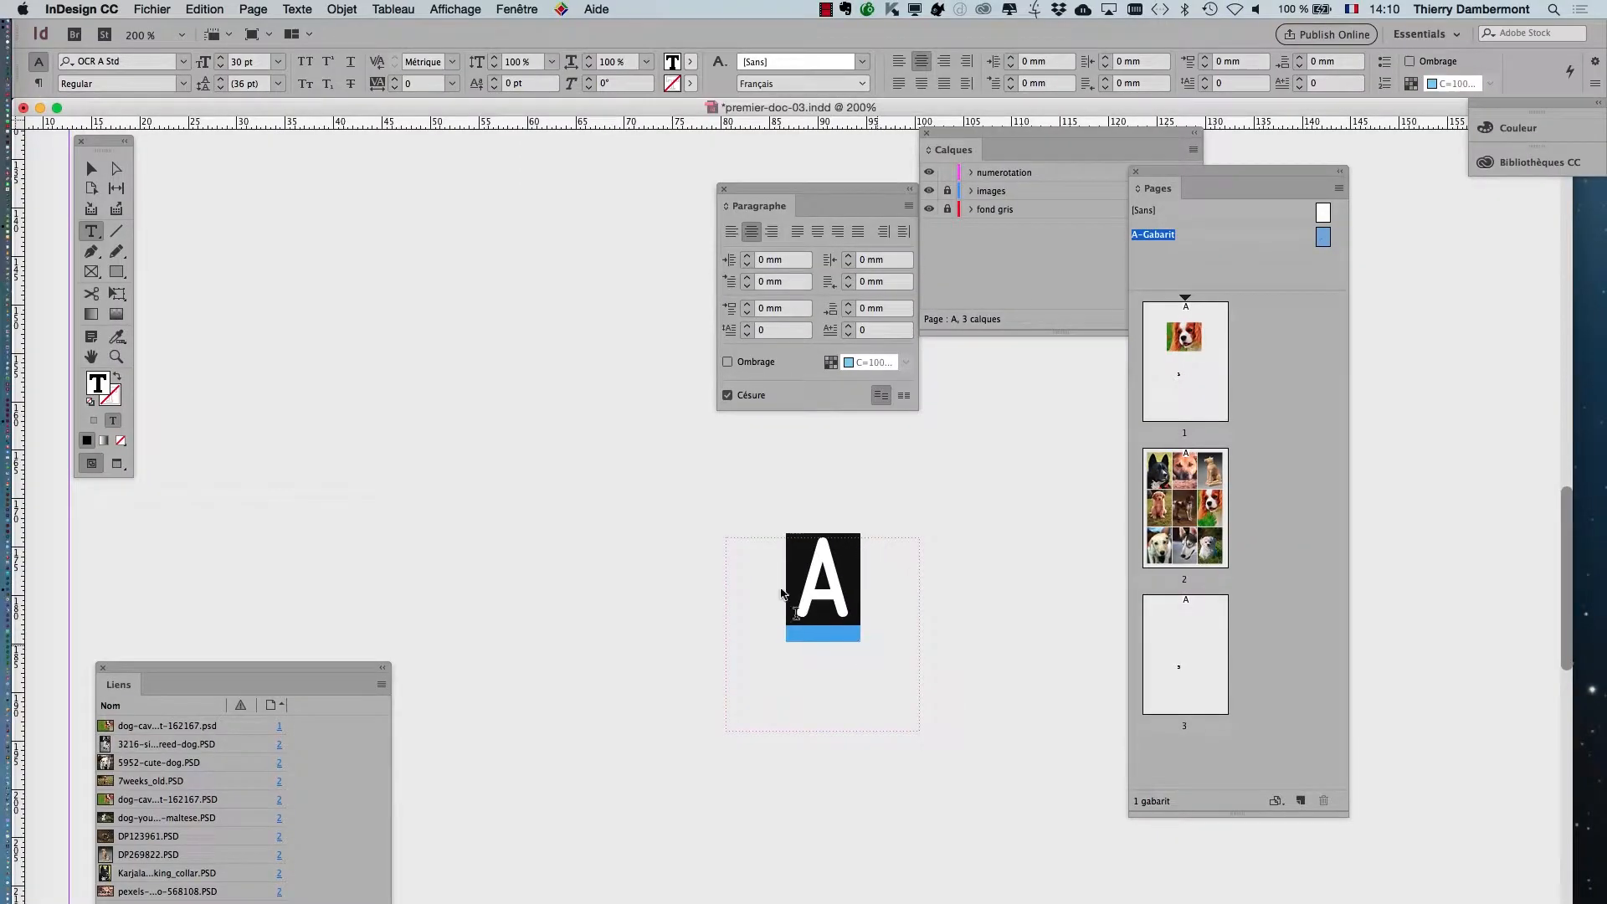
In the text frame options, set the vertical justification of the page-number frame to Centrer with the preview enabled
click(356, 9)
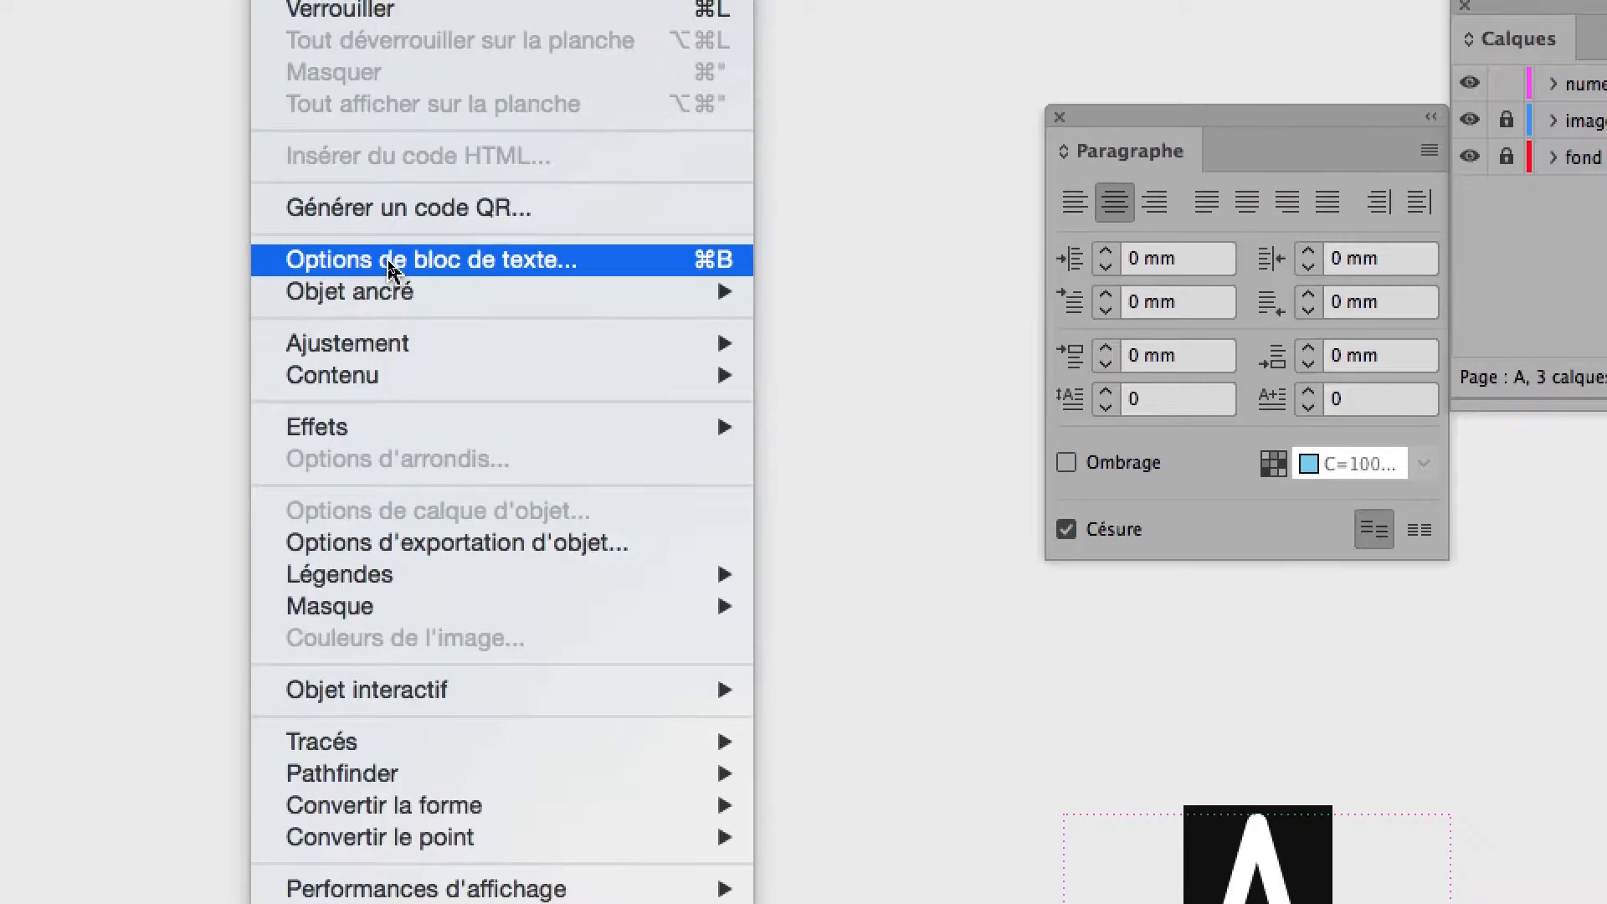
click(465, 264)
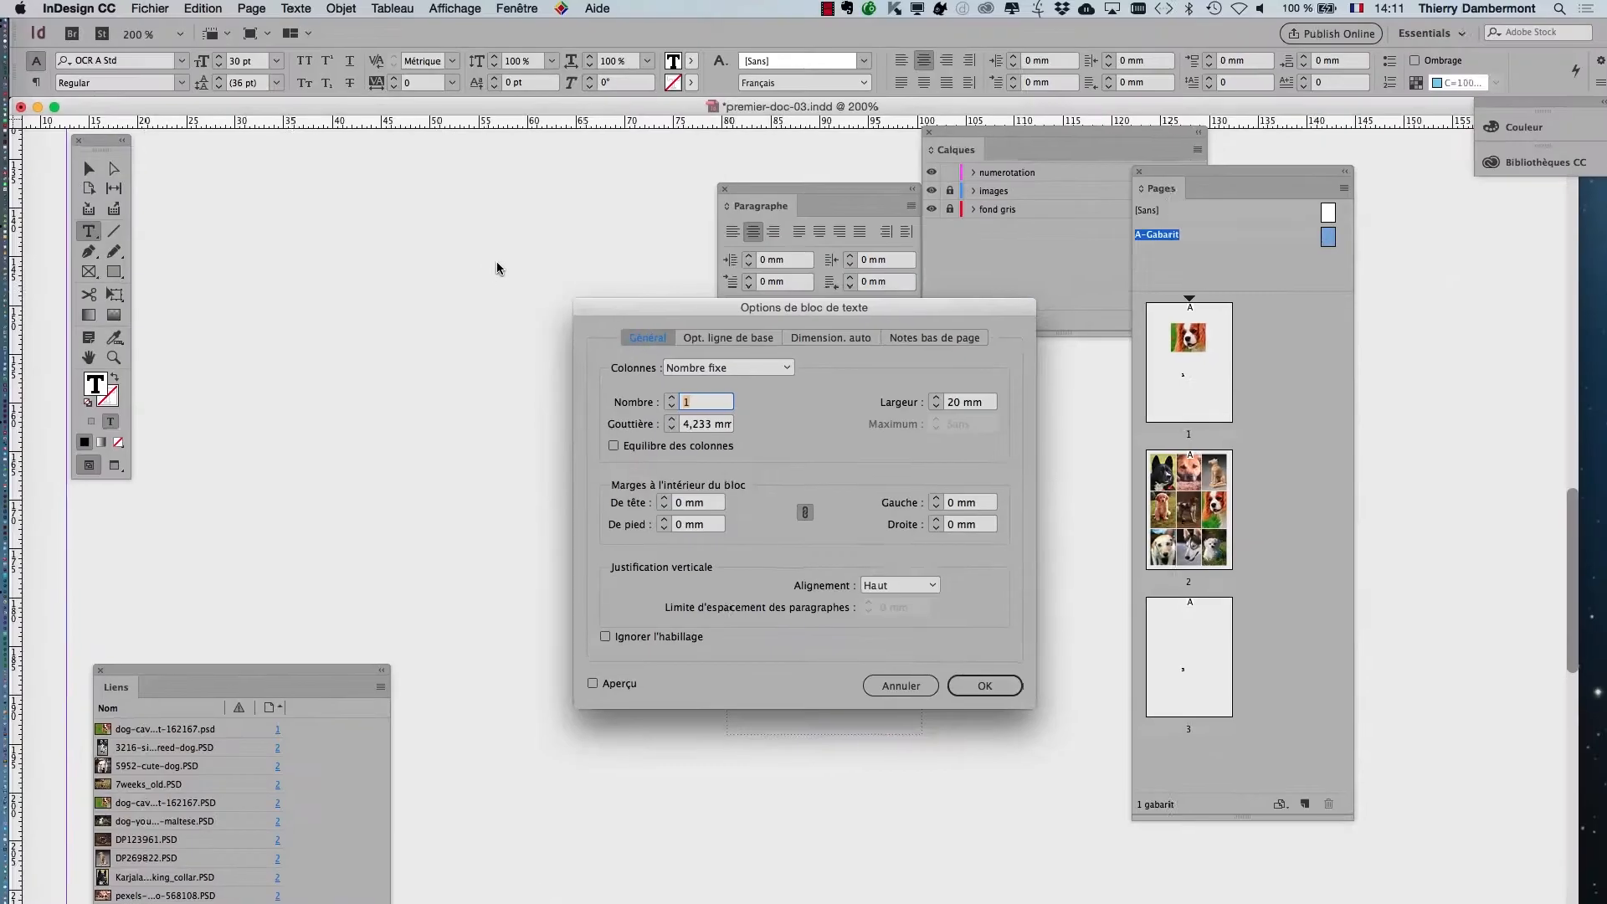
drag(607, 319, 223, 154)
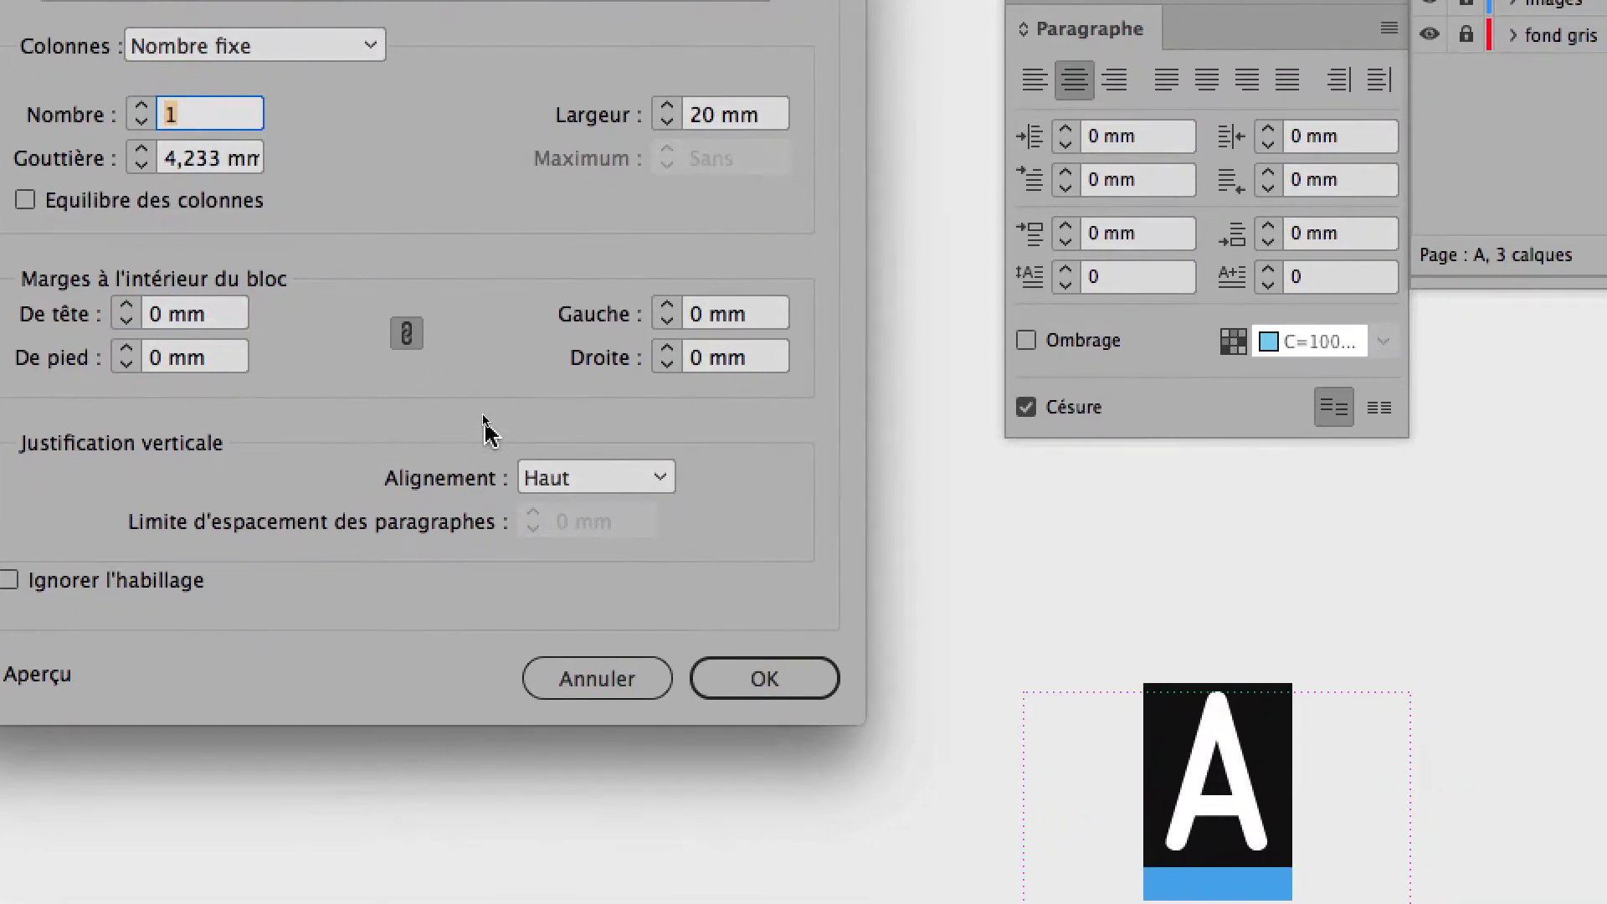
click(577, 475)
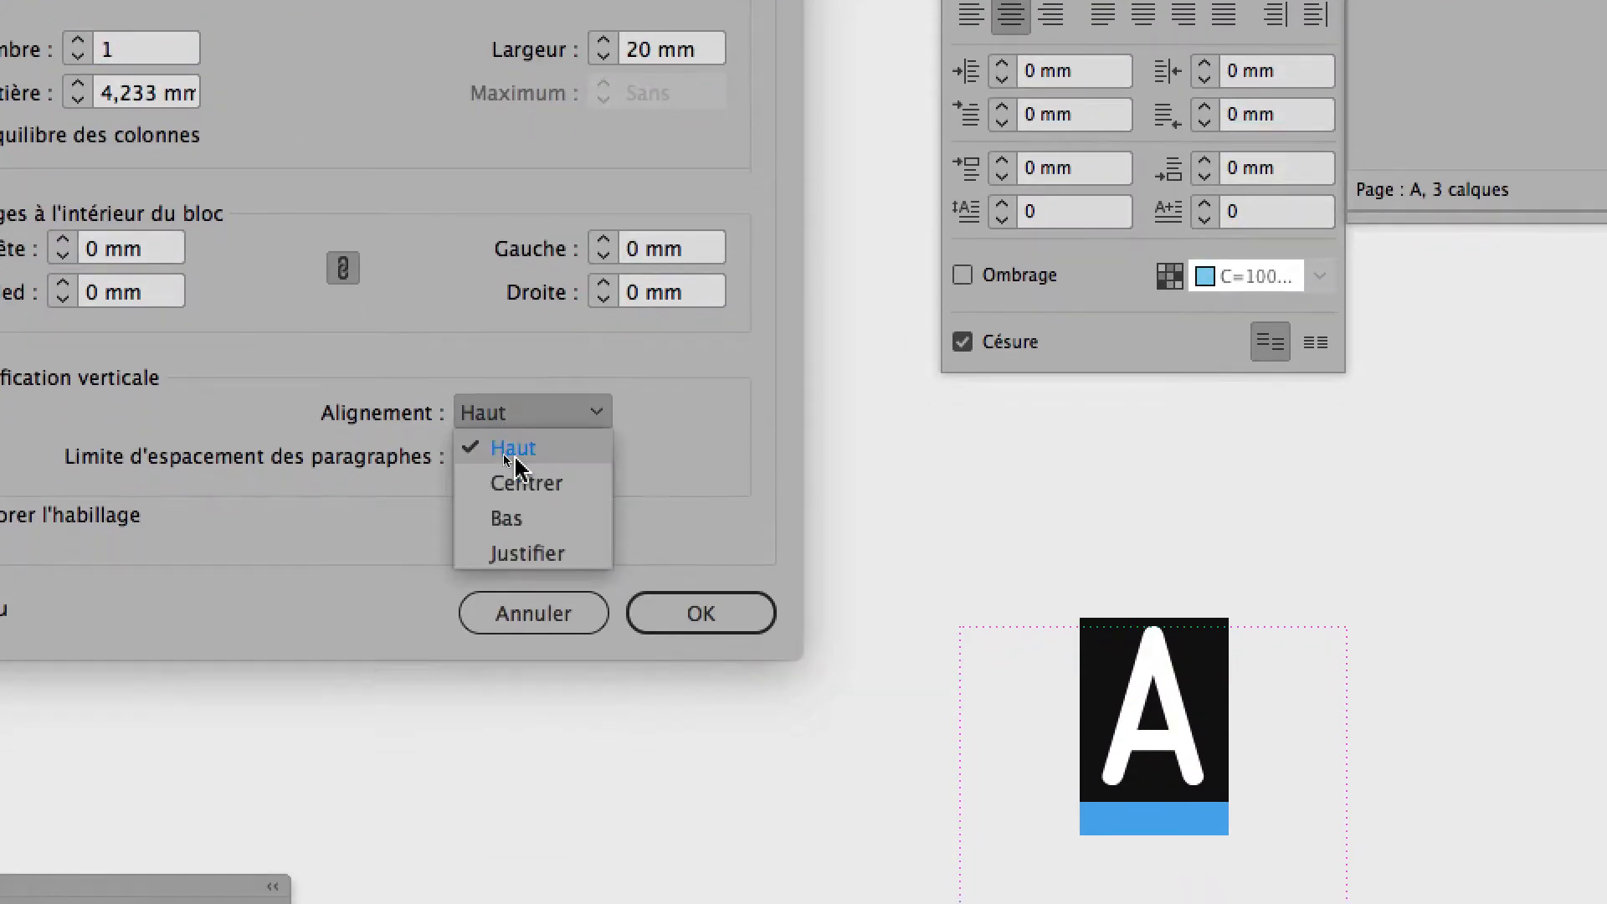
click(525, 484)
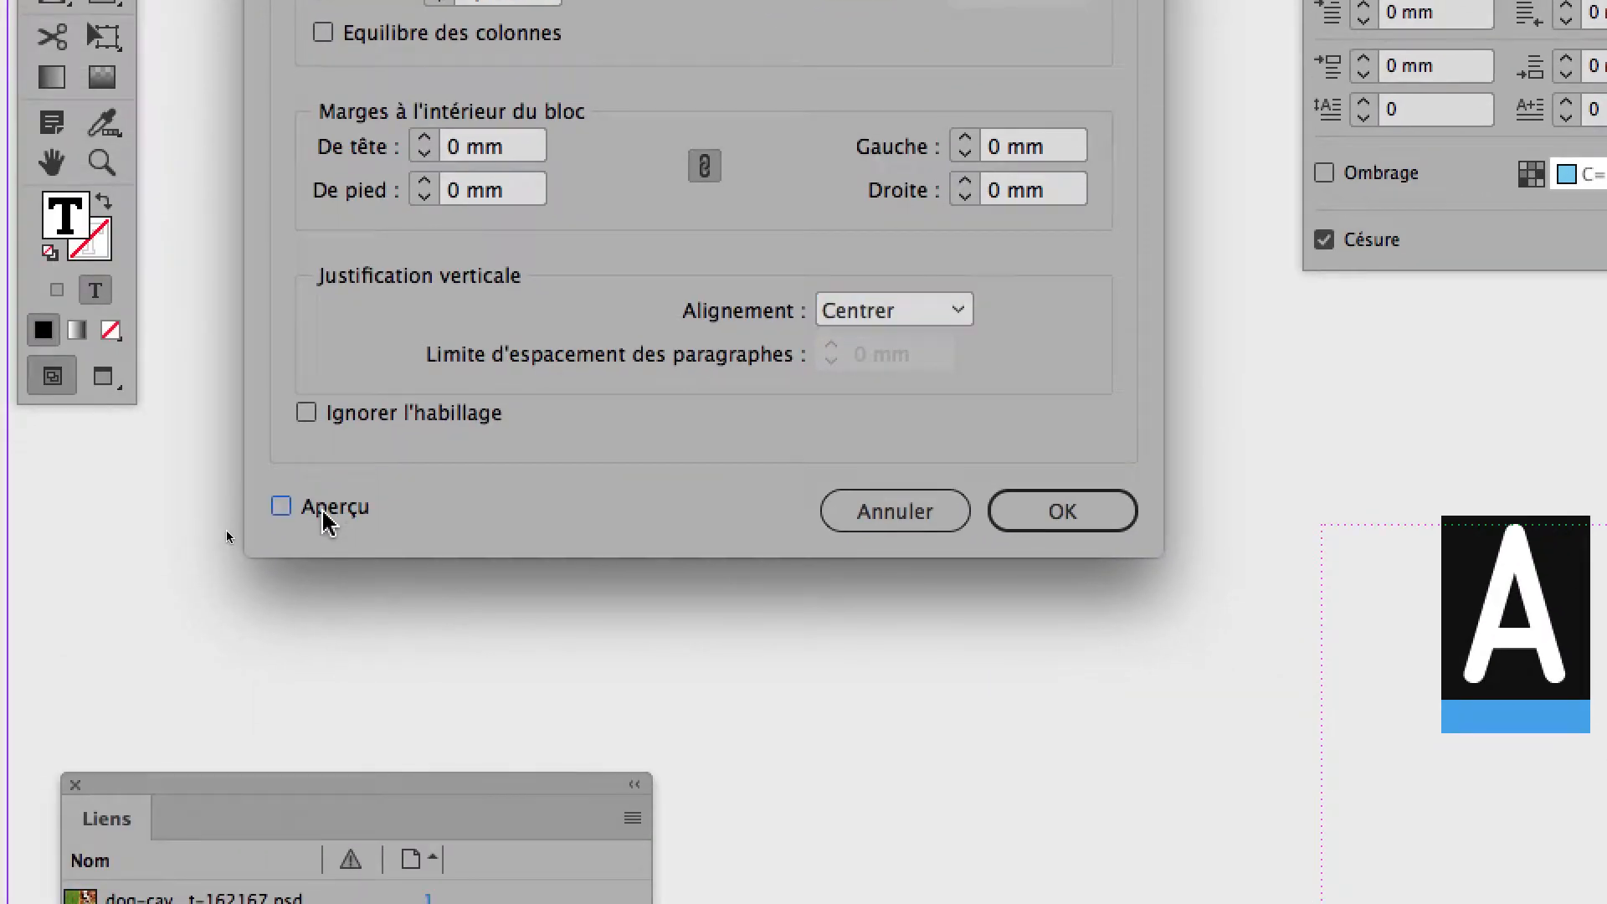
click(1, 643)
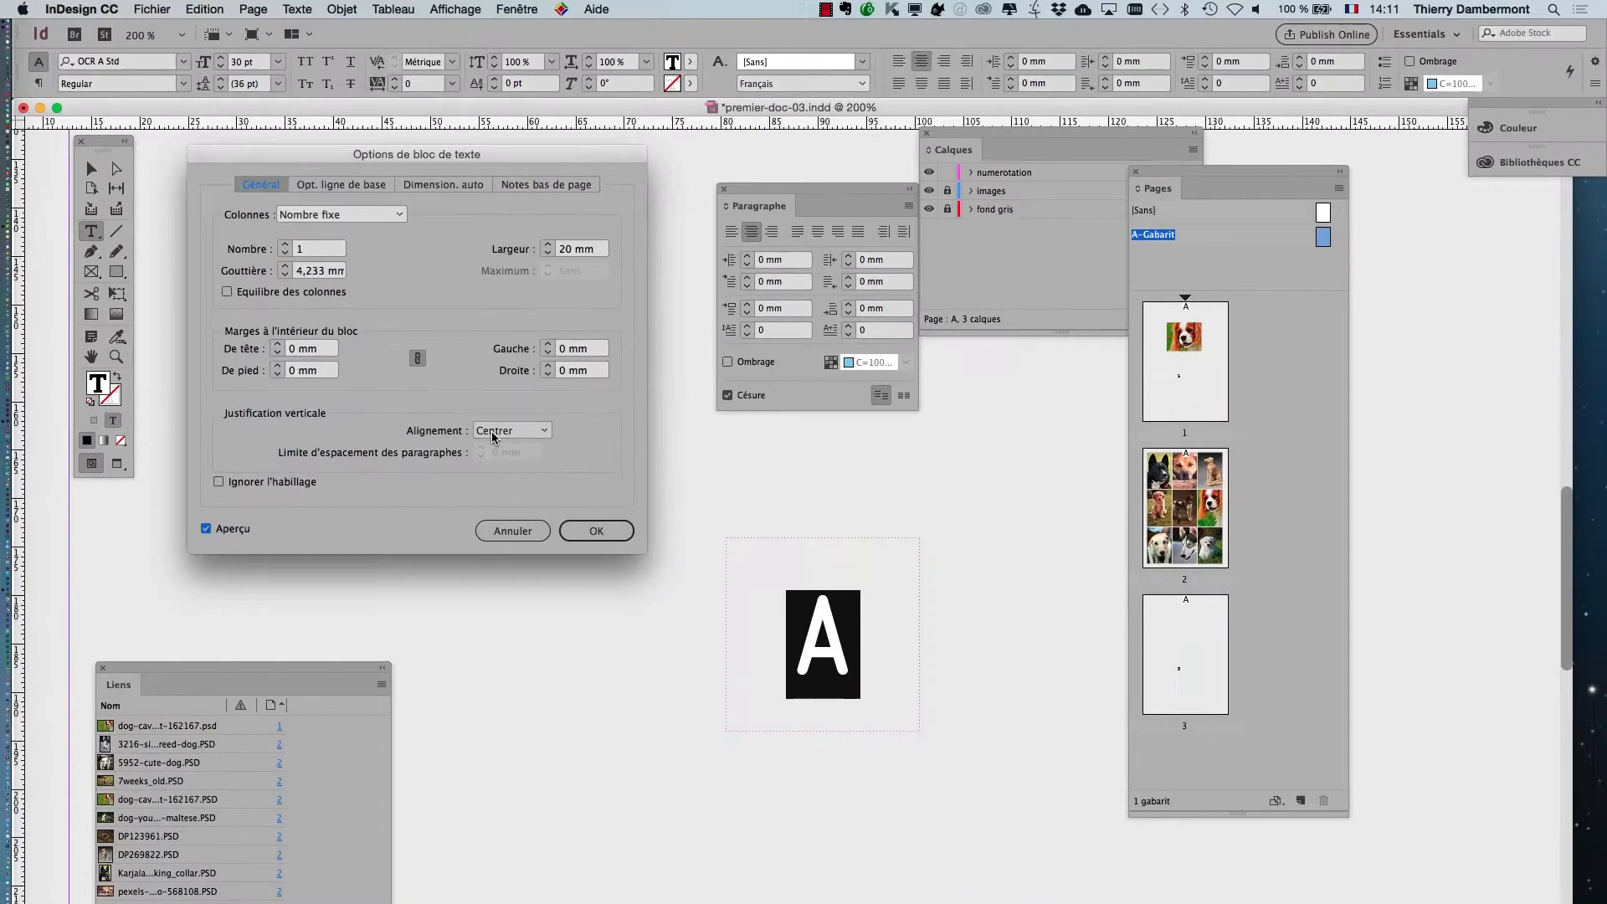
click(665, 652)
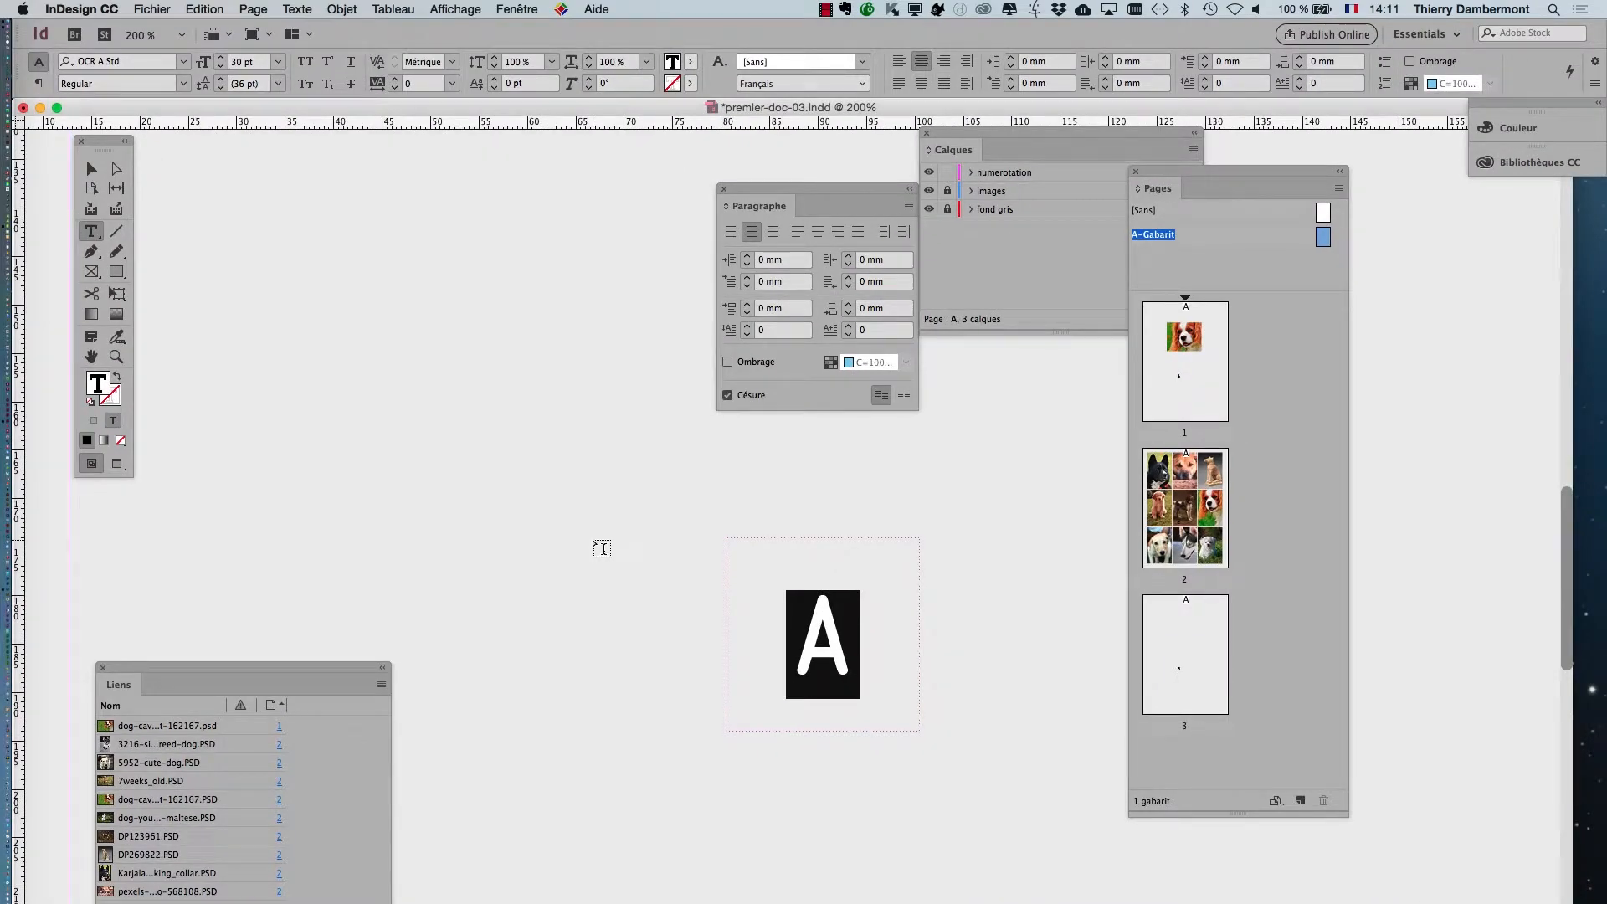
Select the page-number frame as an object, show the Nuancier and apply a [Noir] stroke to the frame, then deselect it
click(92, 170)
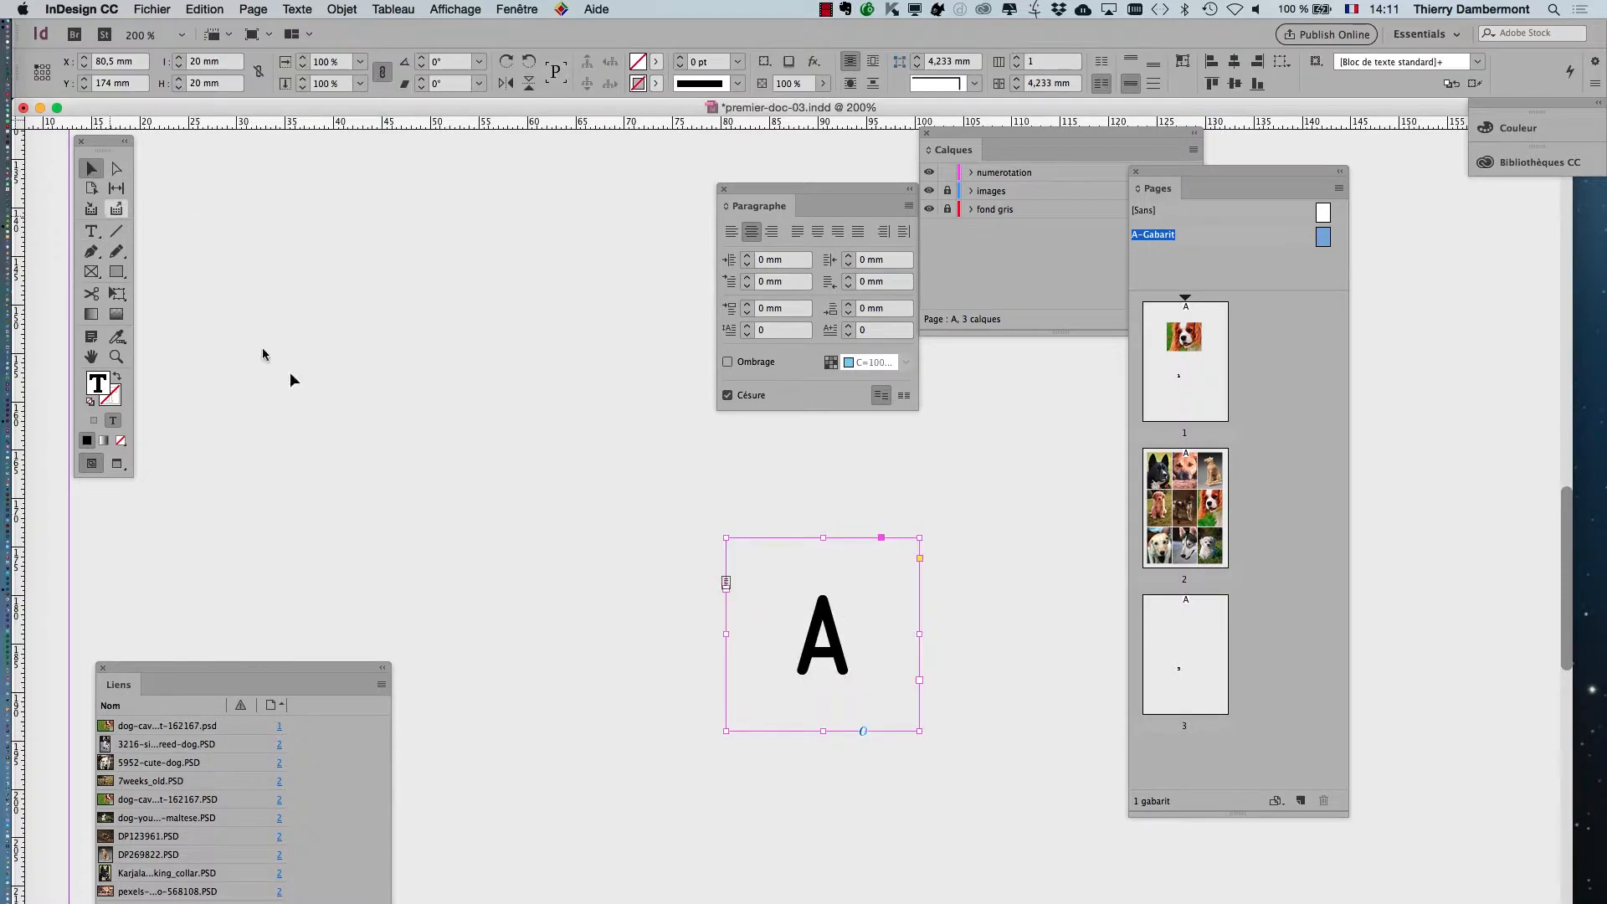
click(525, 507)
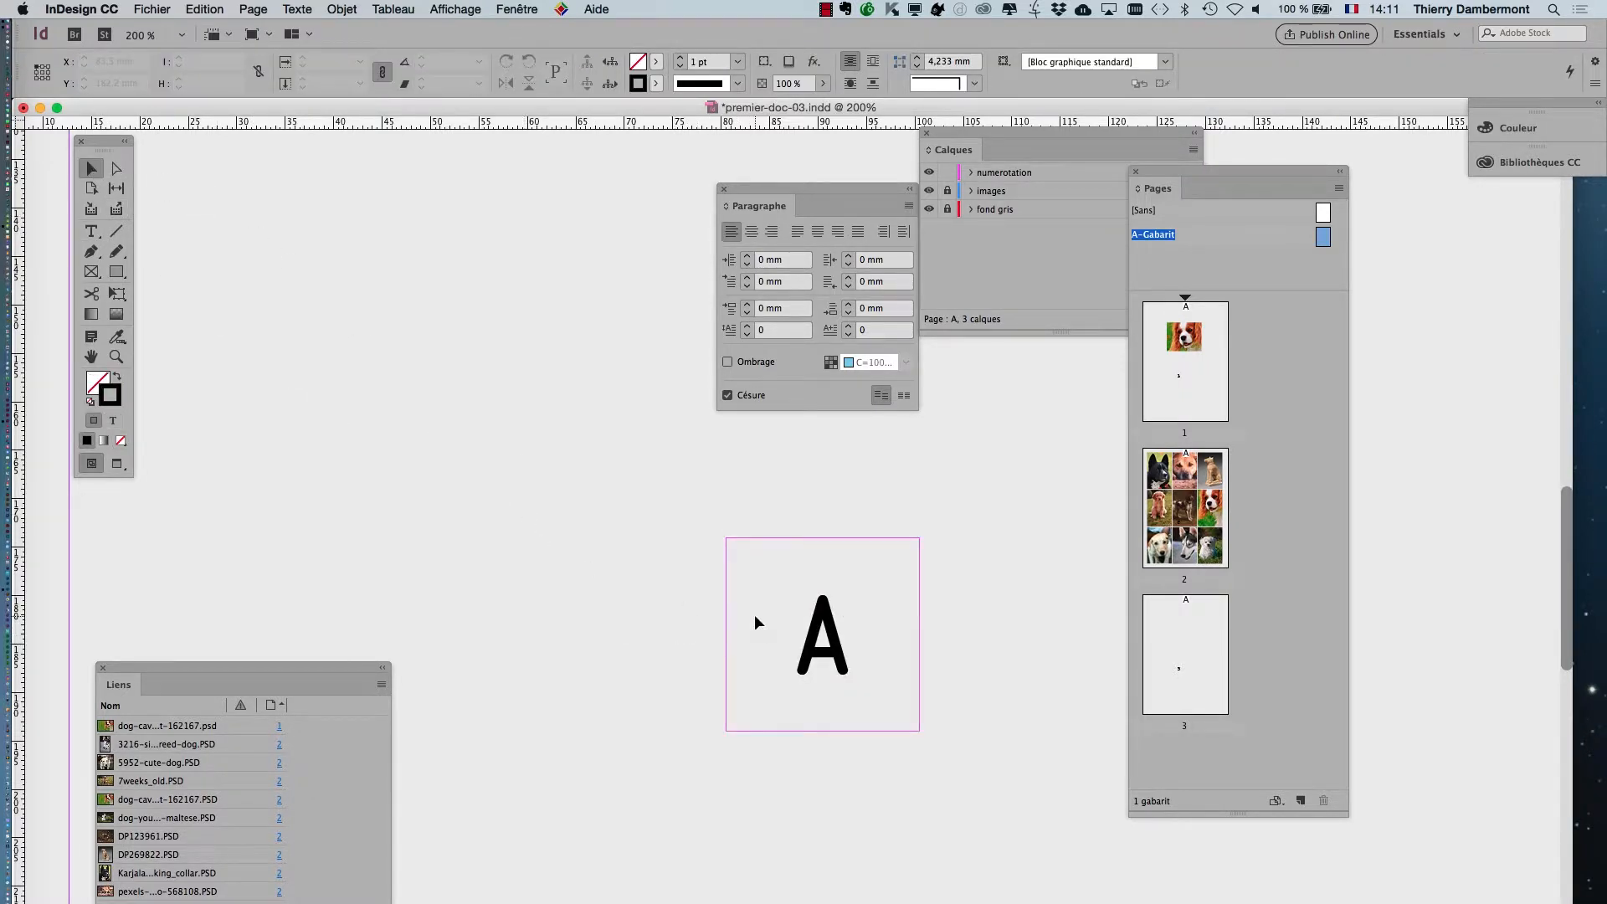
click(760, 650)
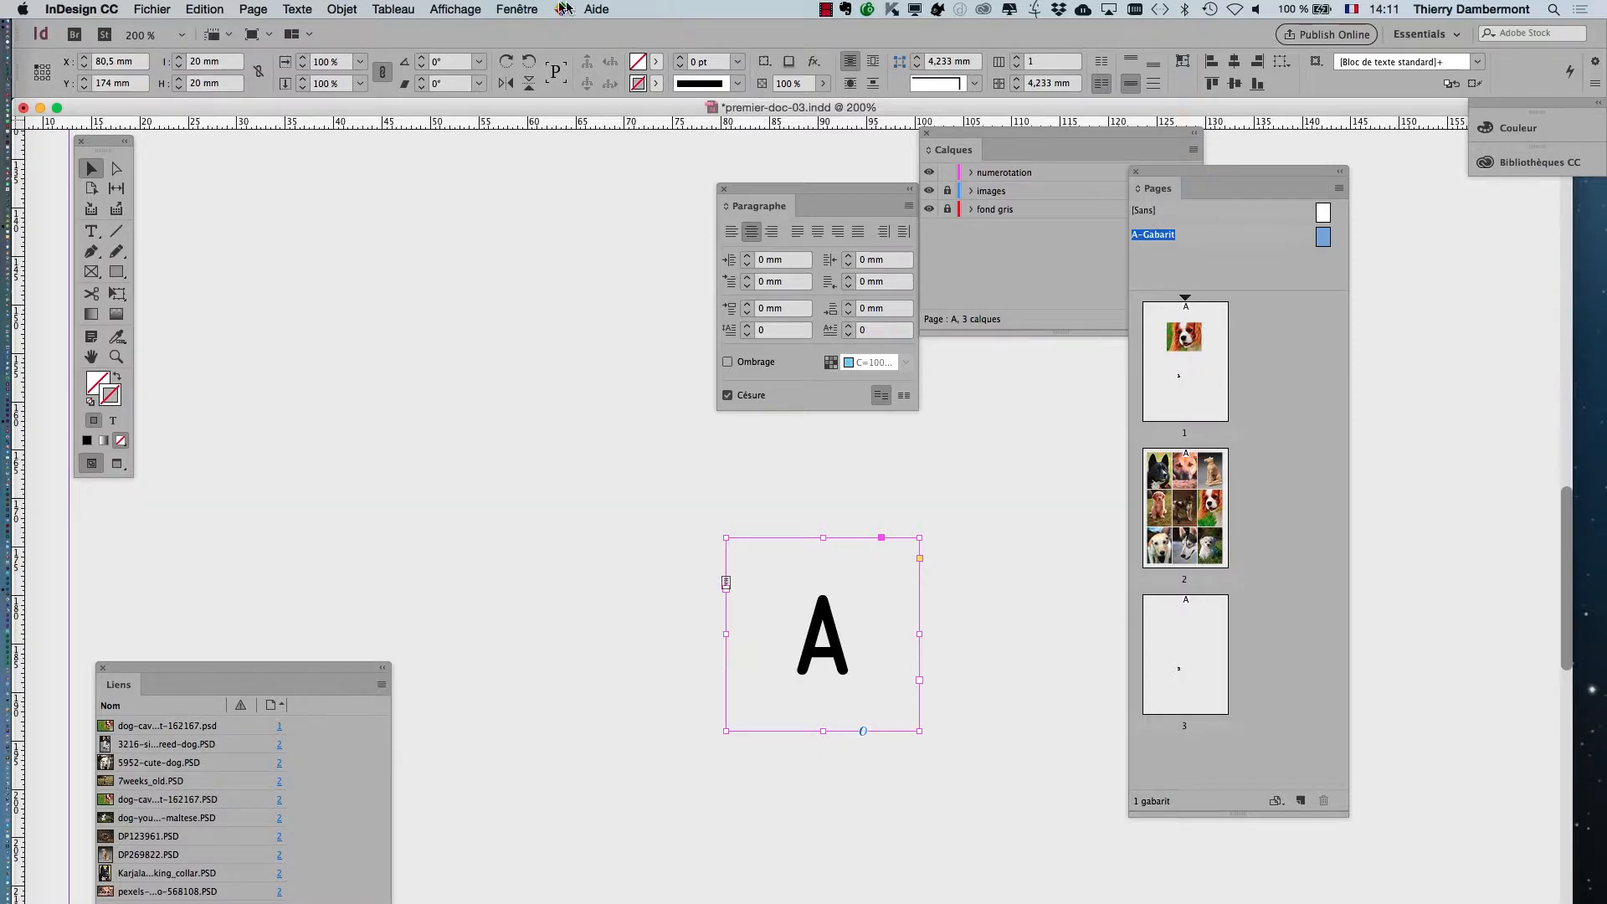
click(523, 8)
mouse_move(732, 182)
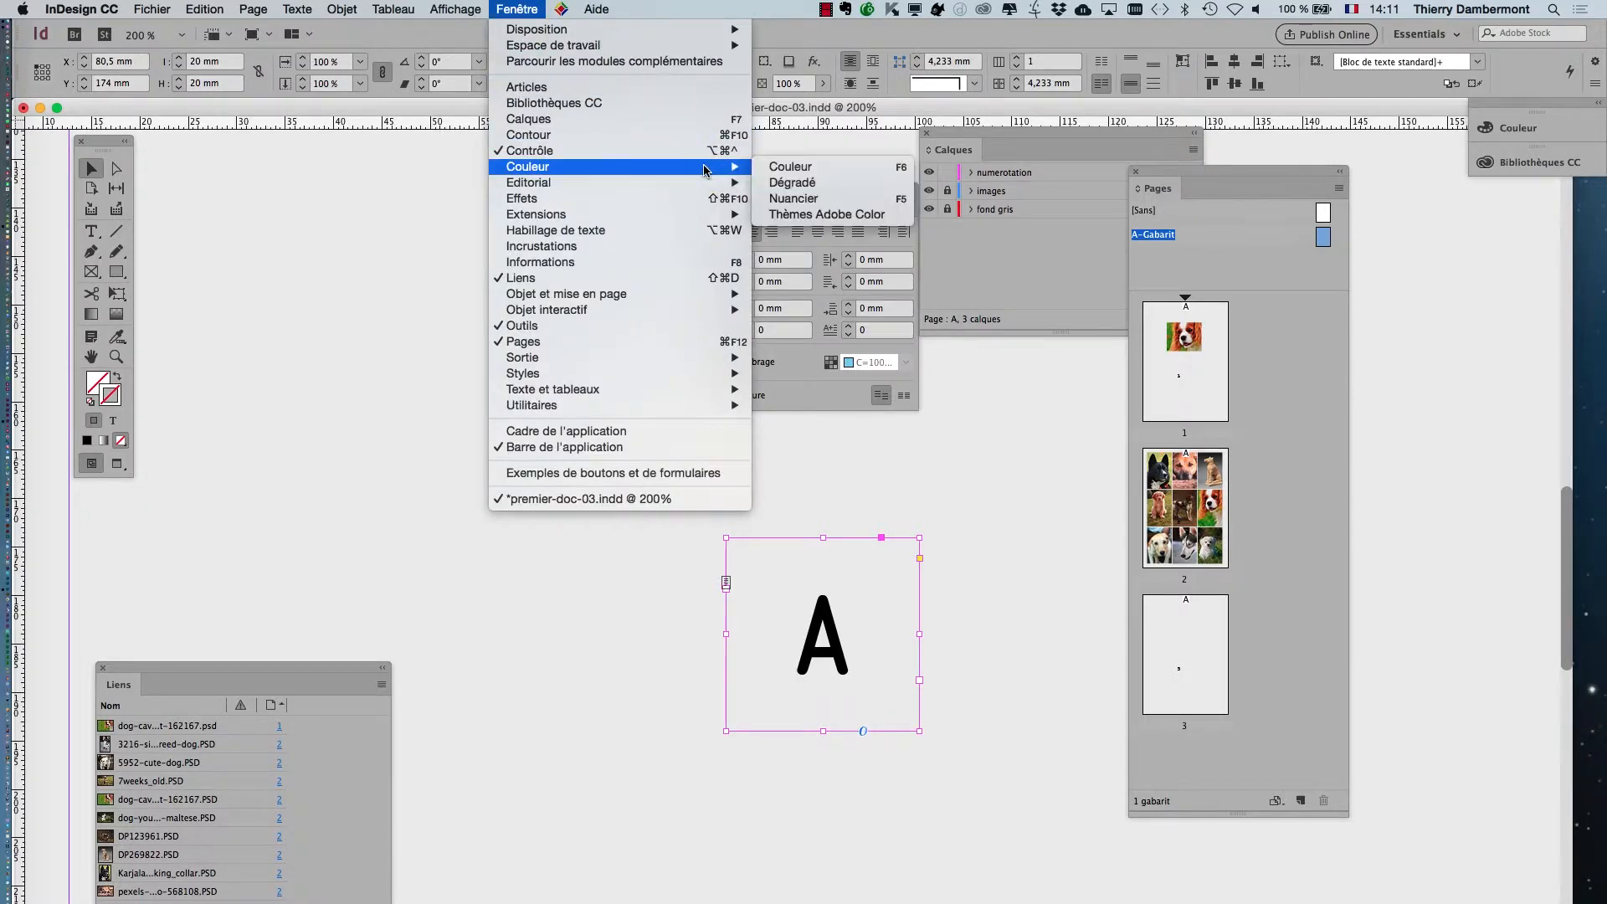
click(795, 198)
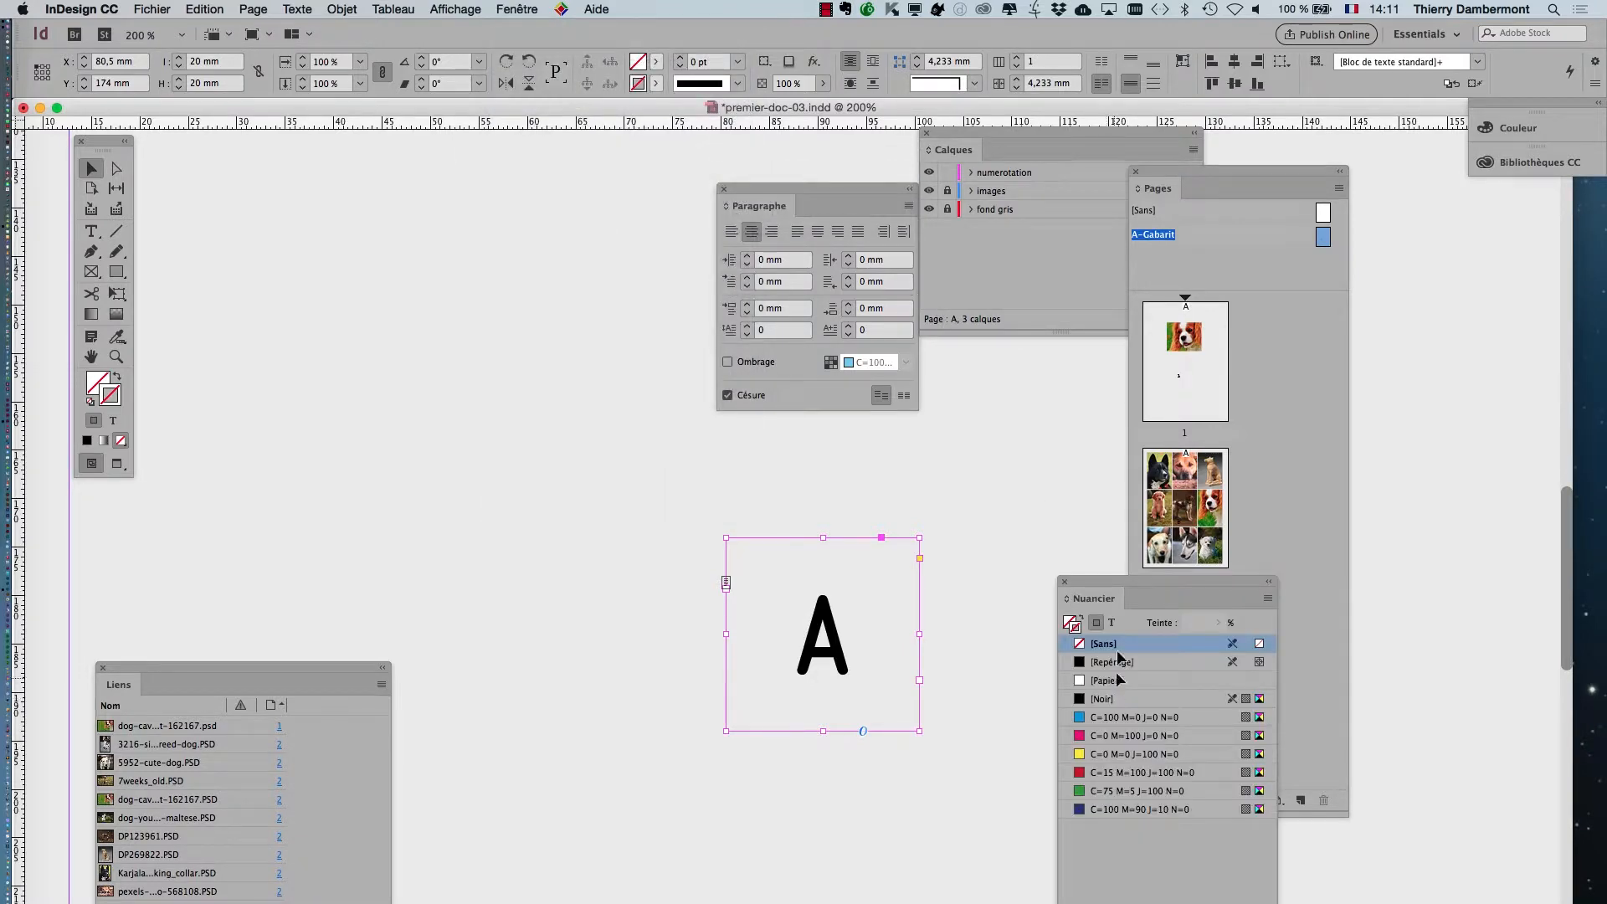
drag(1082, 578, 418, 226)
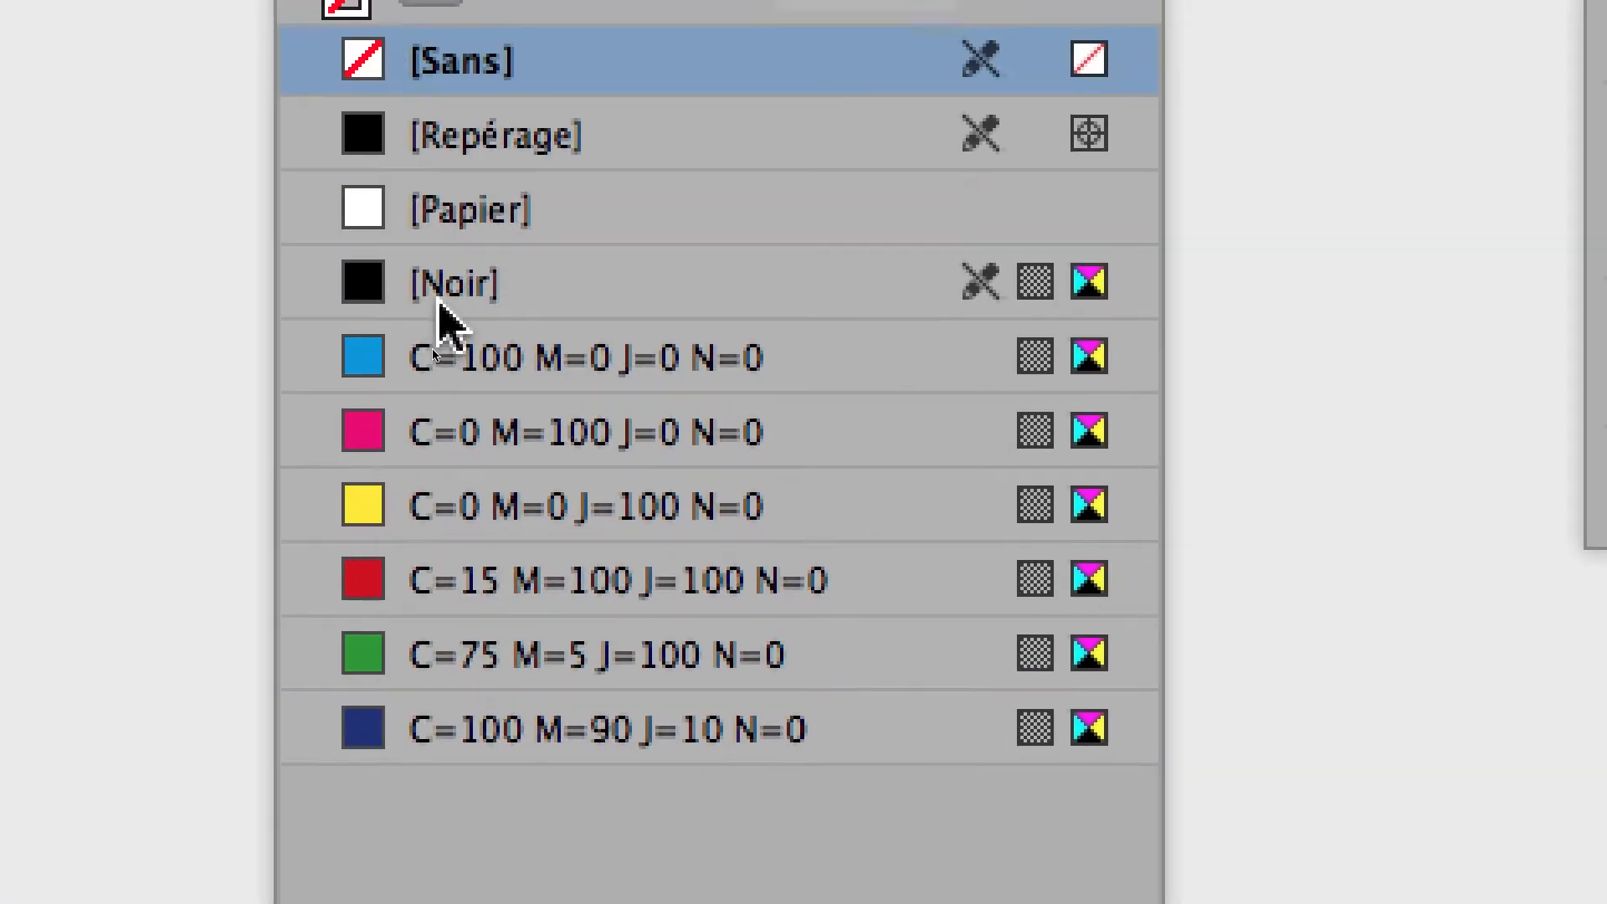
click(1479, 130)
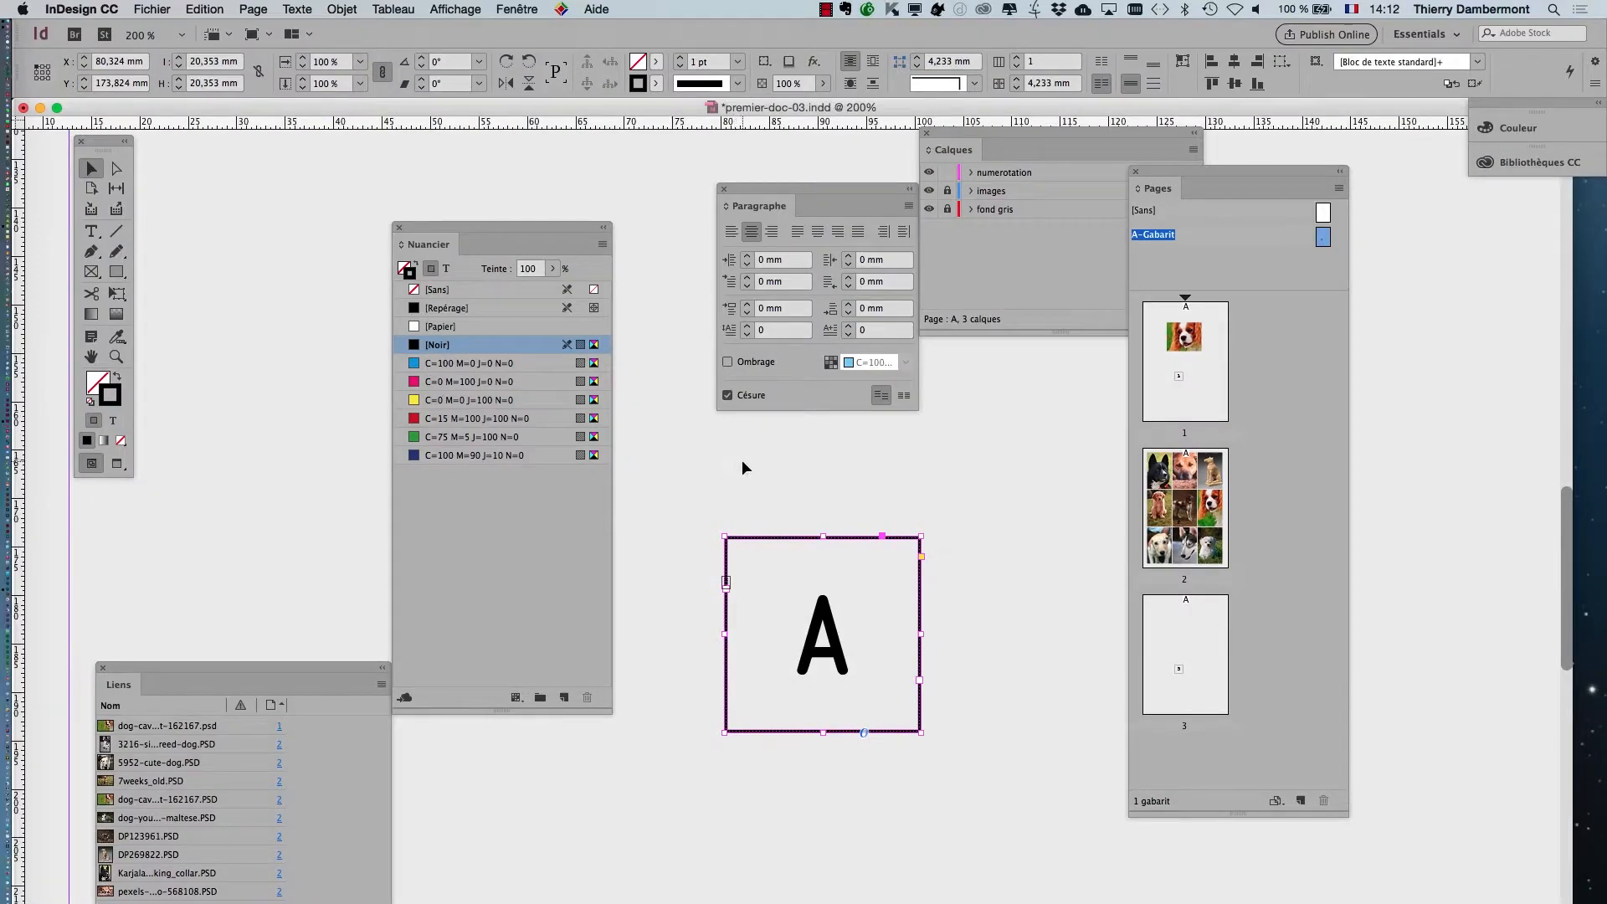
click(742, 460)
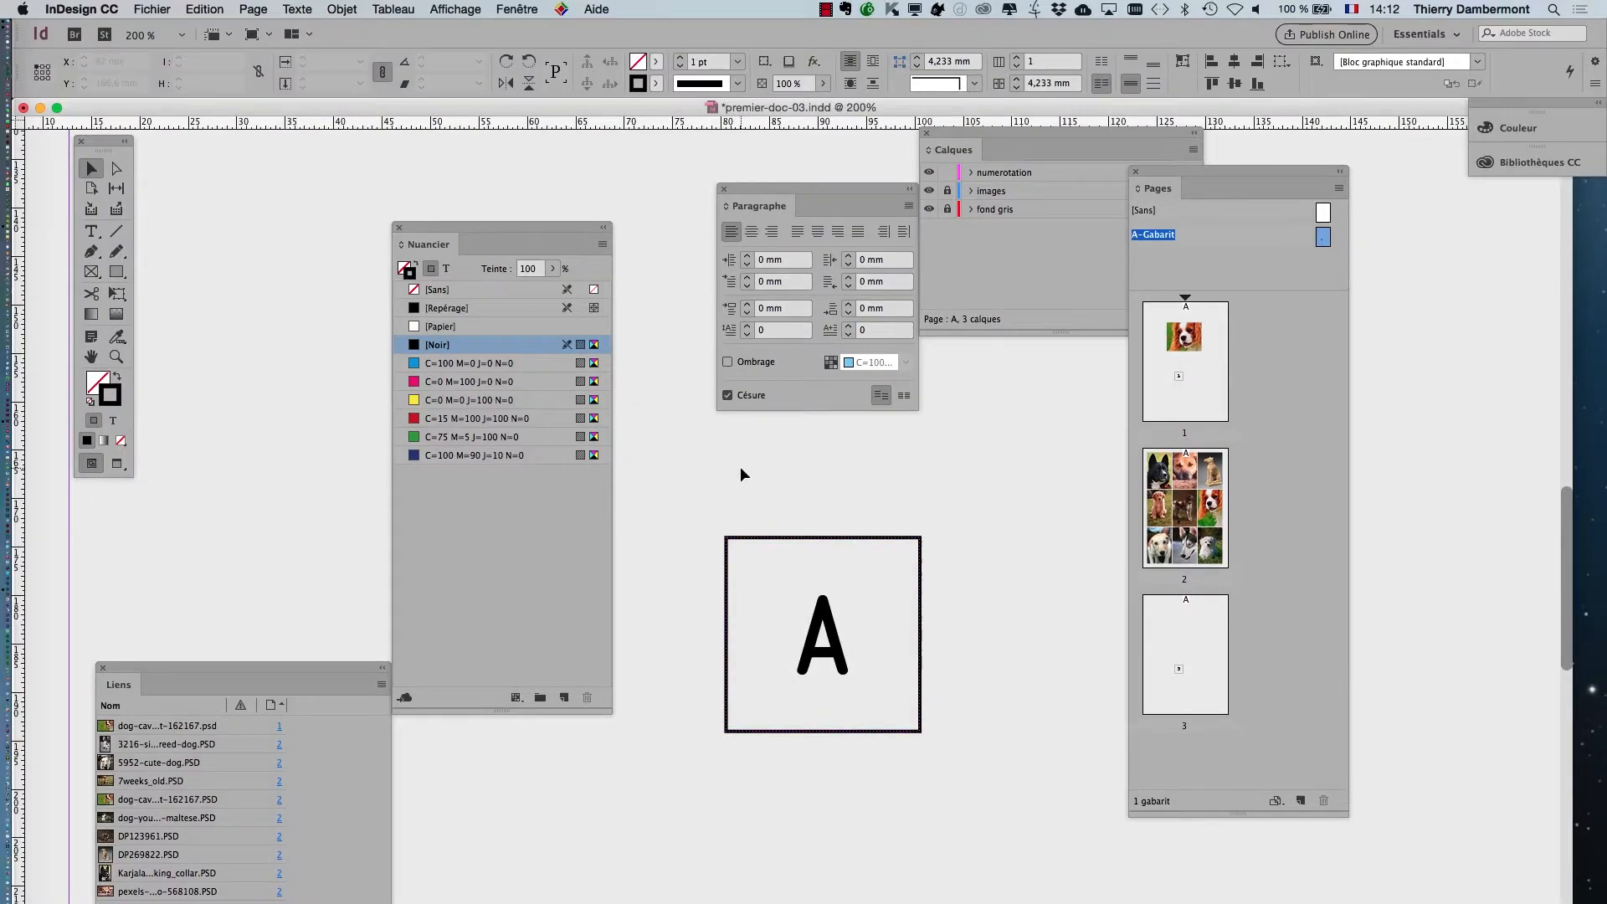
Close the Calques, Paragraphe, Pages and Nuancier panels to clear the view of the whole master page
scroll(739, 466, down, 3)
scroll(740, 473, down, 2)
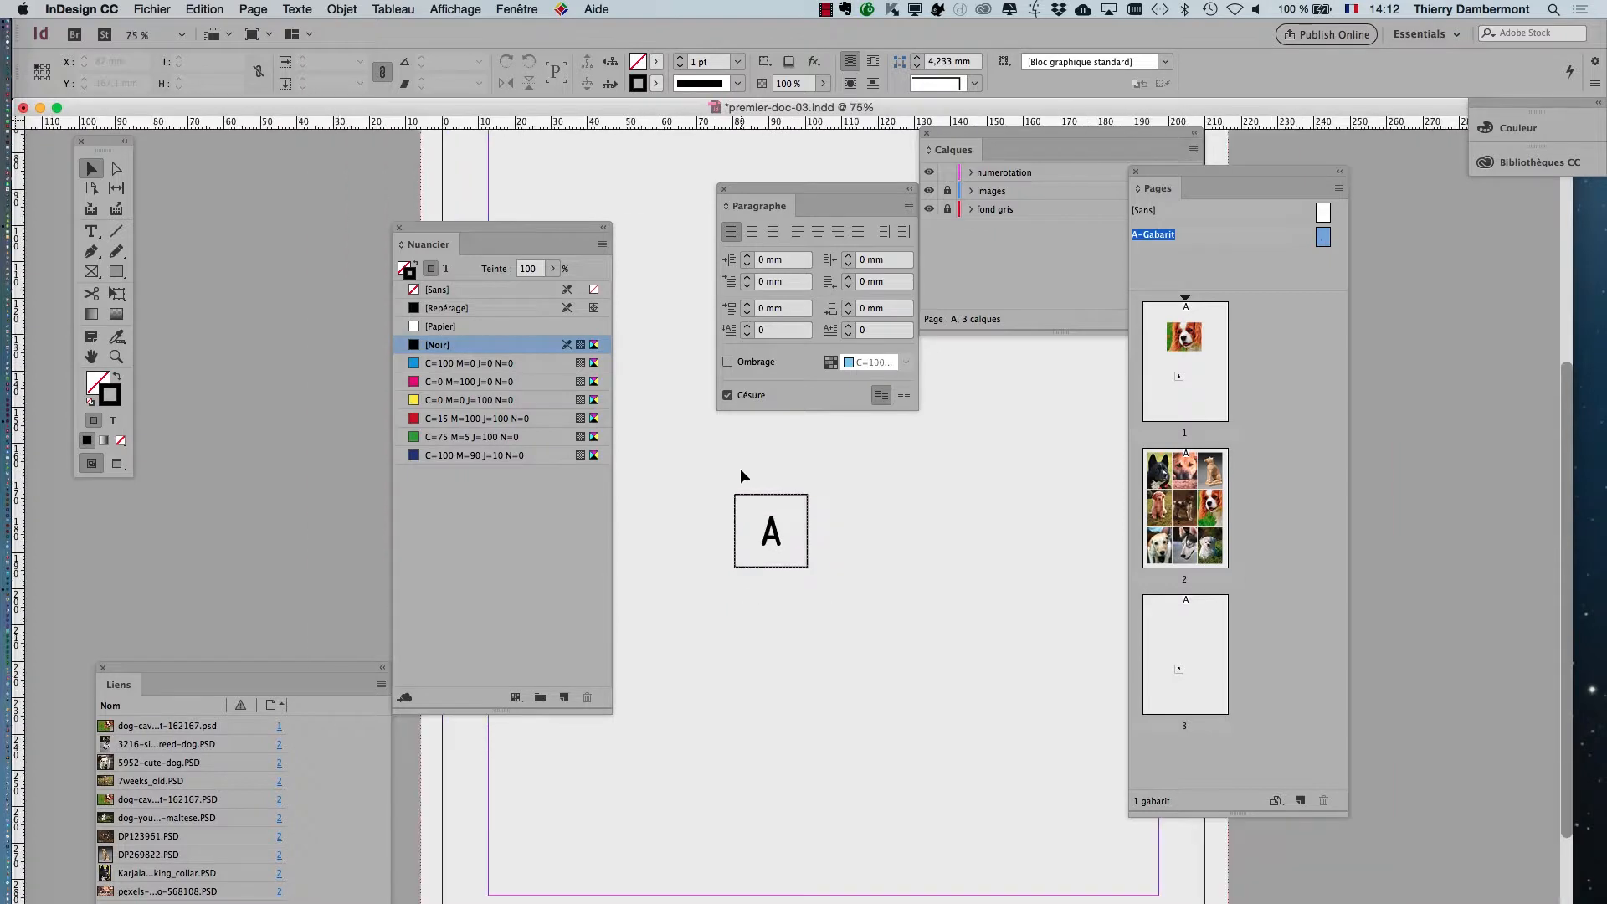
click(926, 133)
click(723, 189)
click(1136, 173)
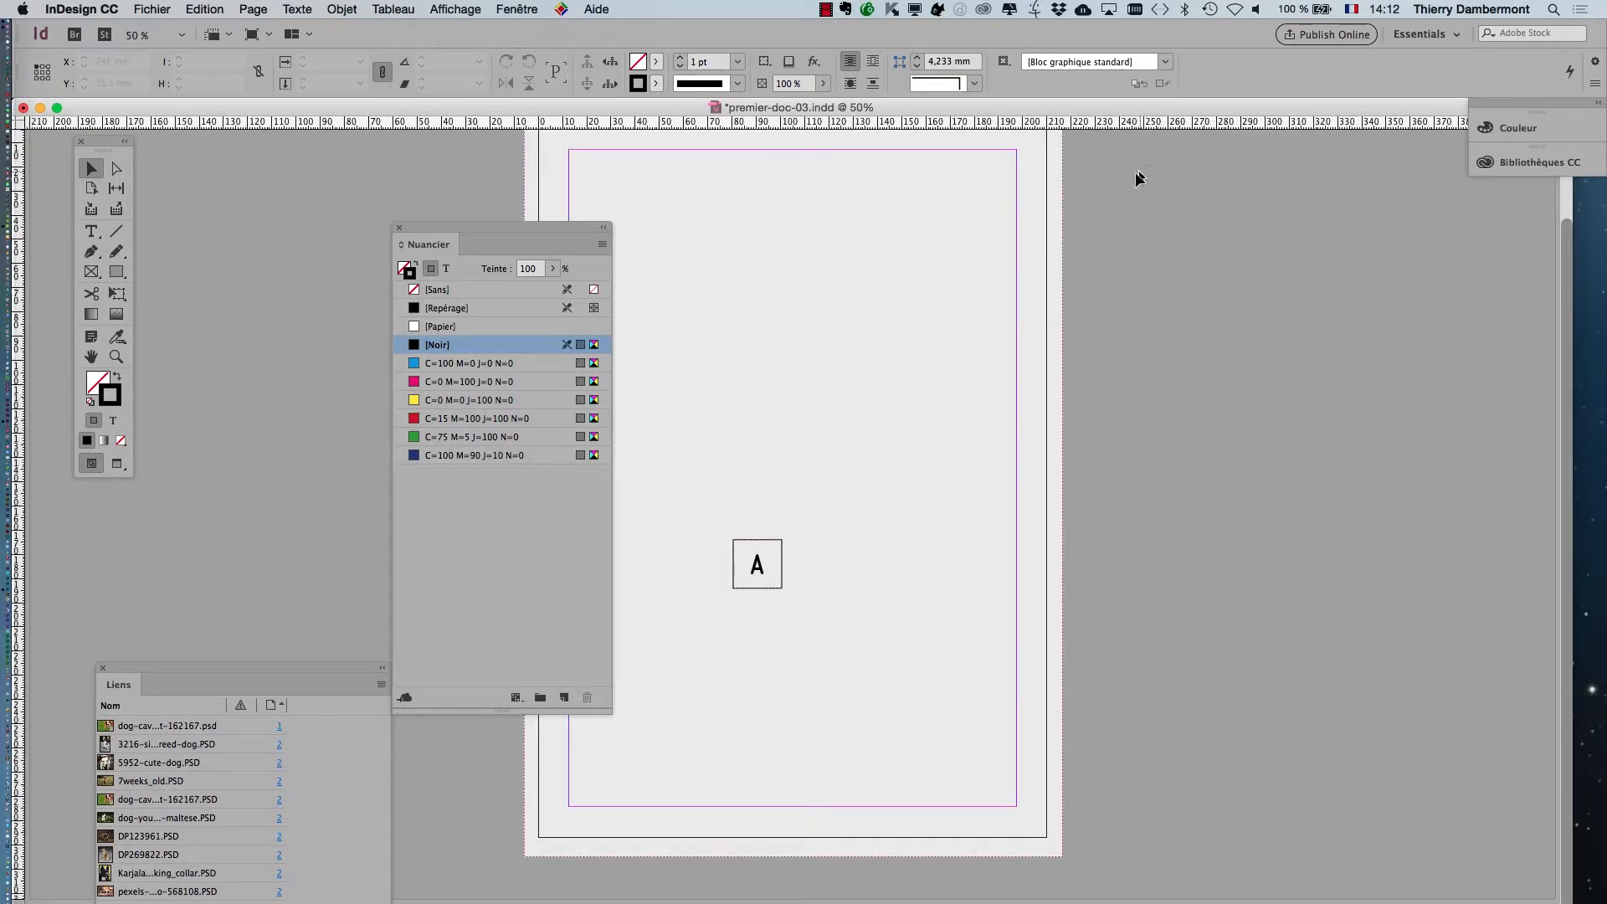
click(399, 228)
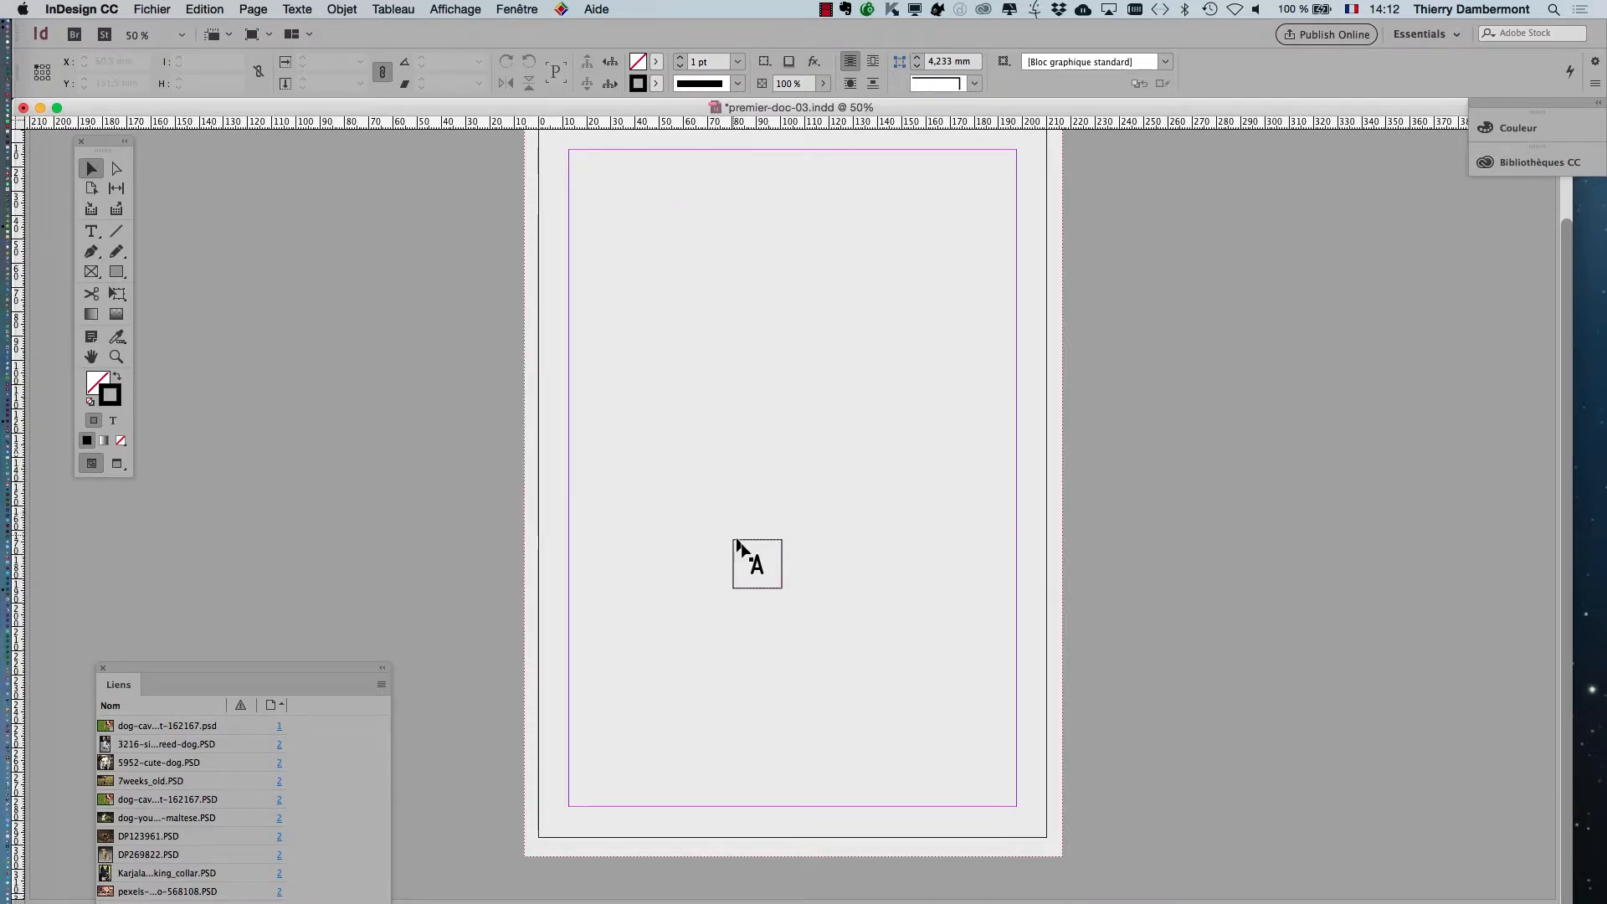
Move the page-number frame to the horizontal centre of the master page, straddling the lower margin line, and deselect it
click(770, 578)
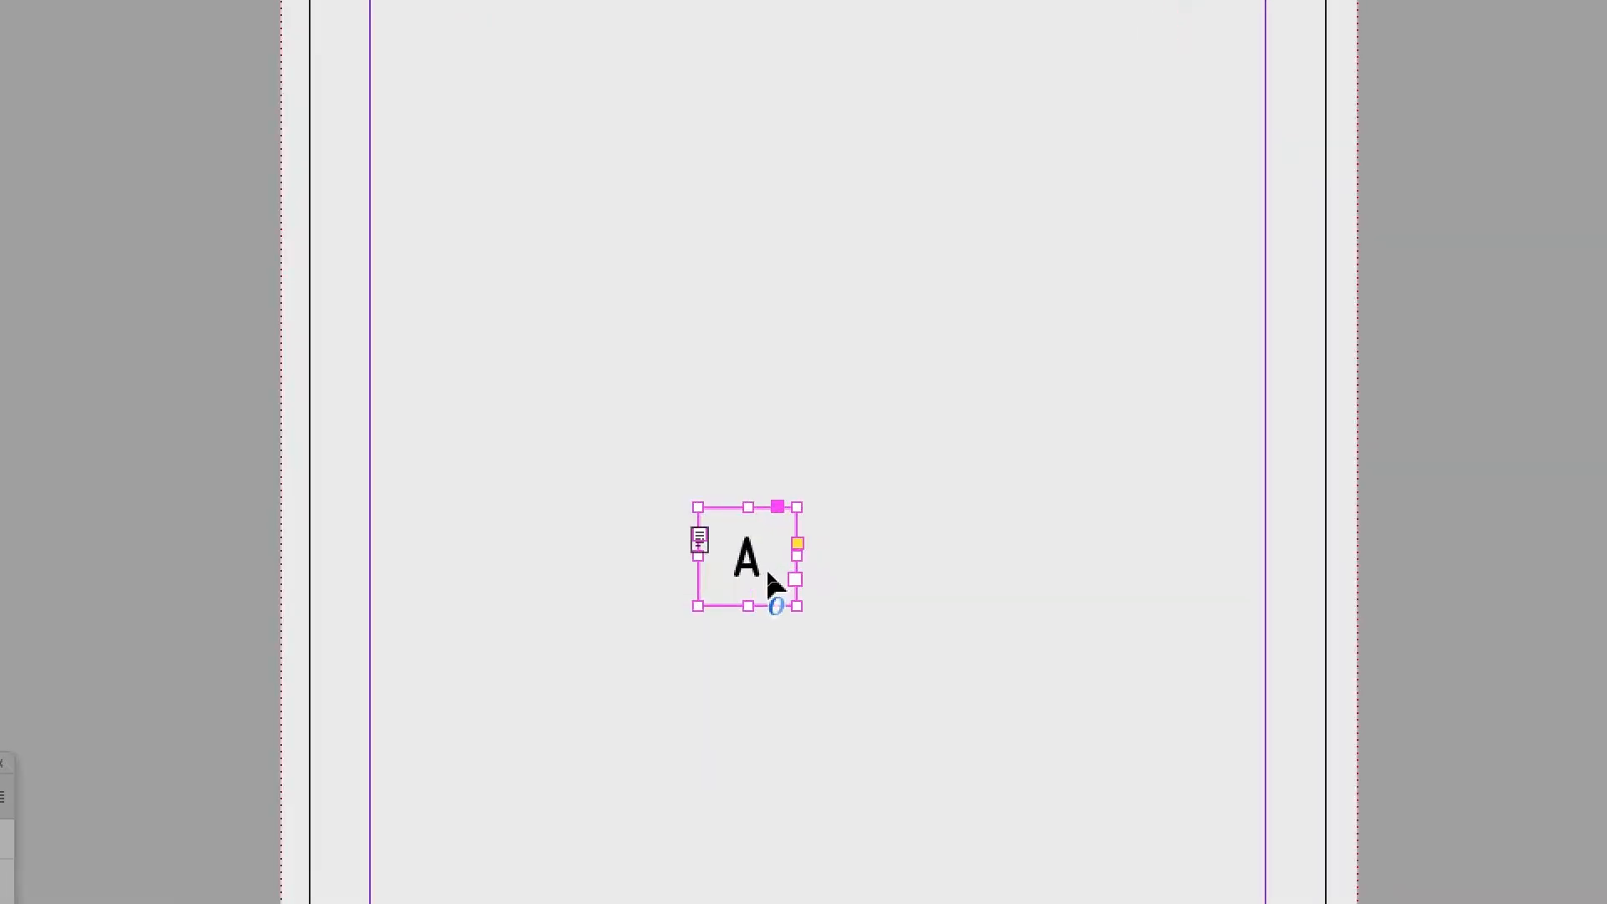
drag(767, 576, 995, 633)
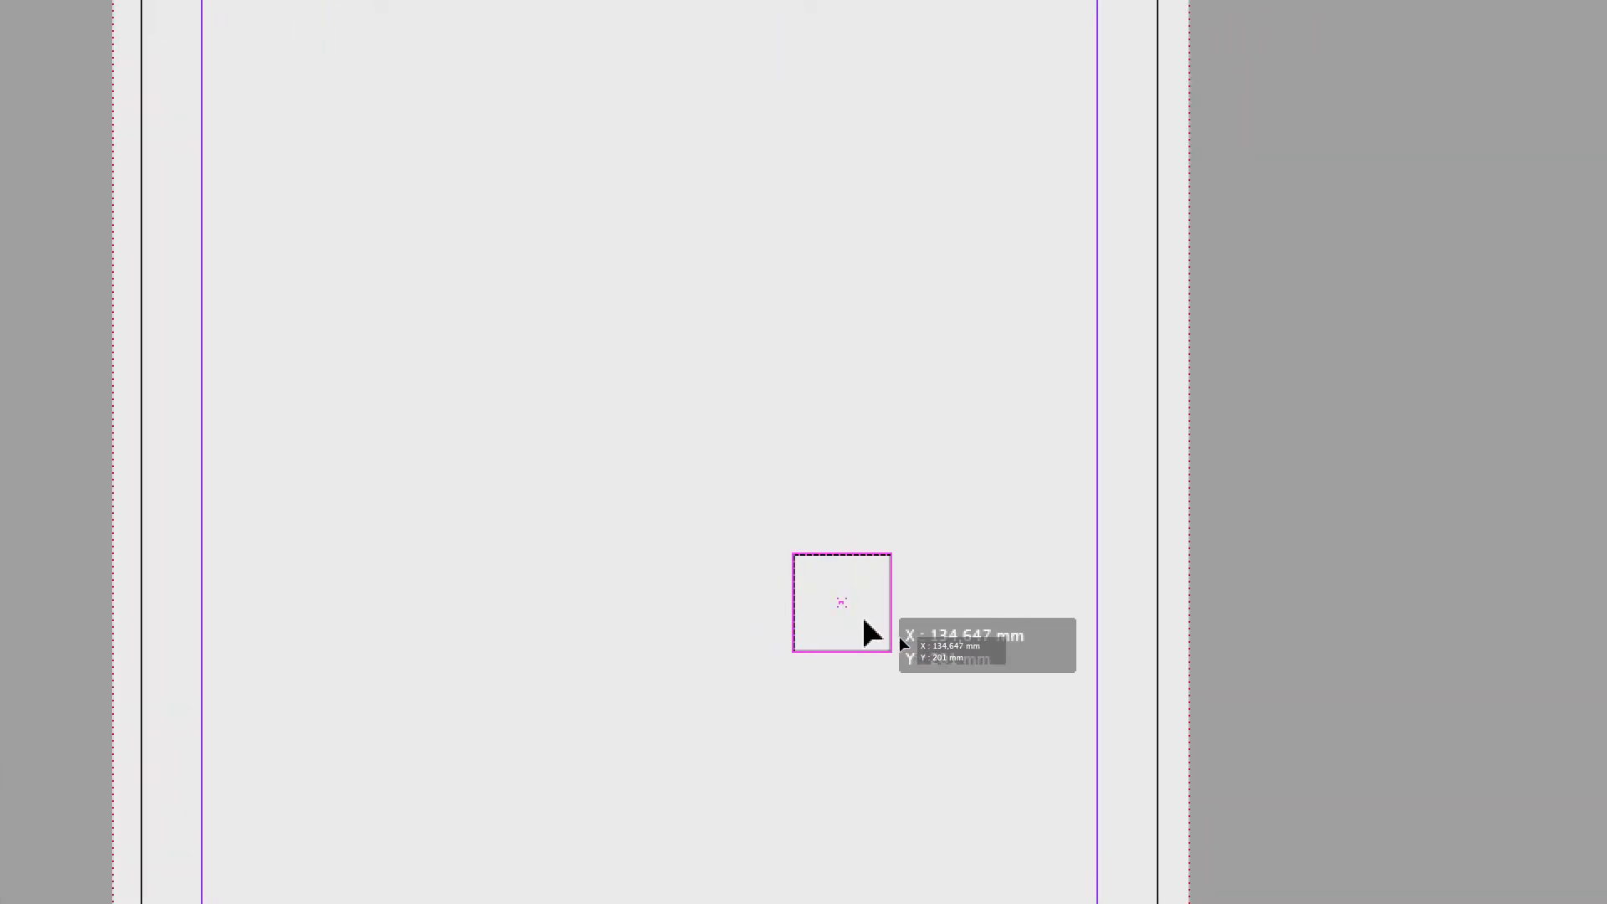
drag(866, 622, 667, 622)
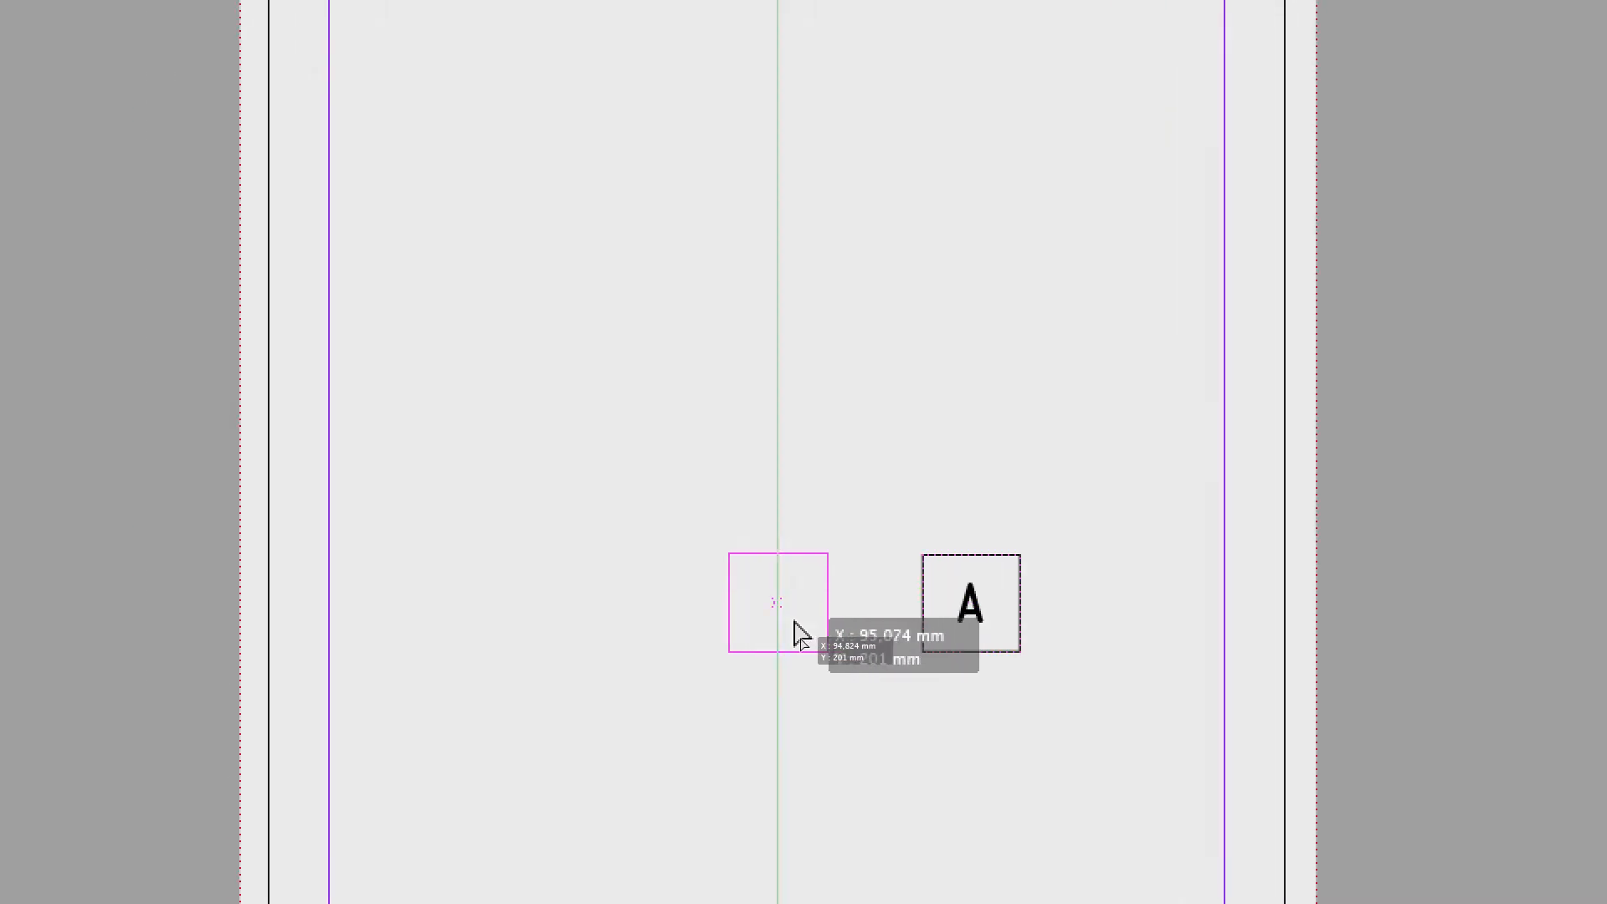
drag(798, 634, 800, 634)
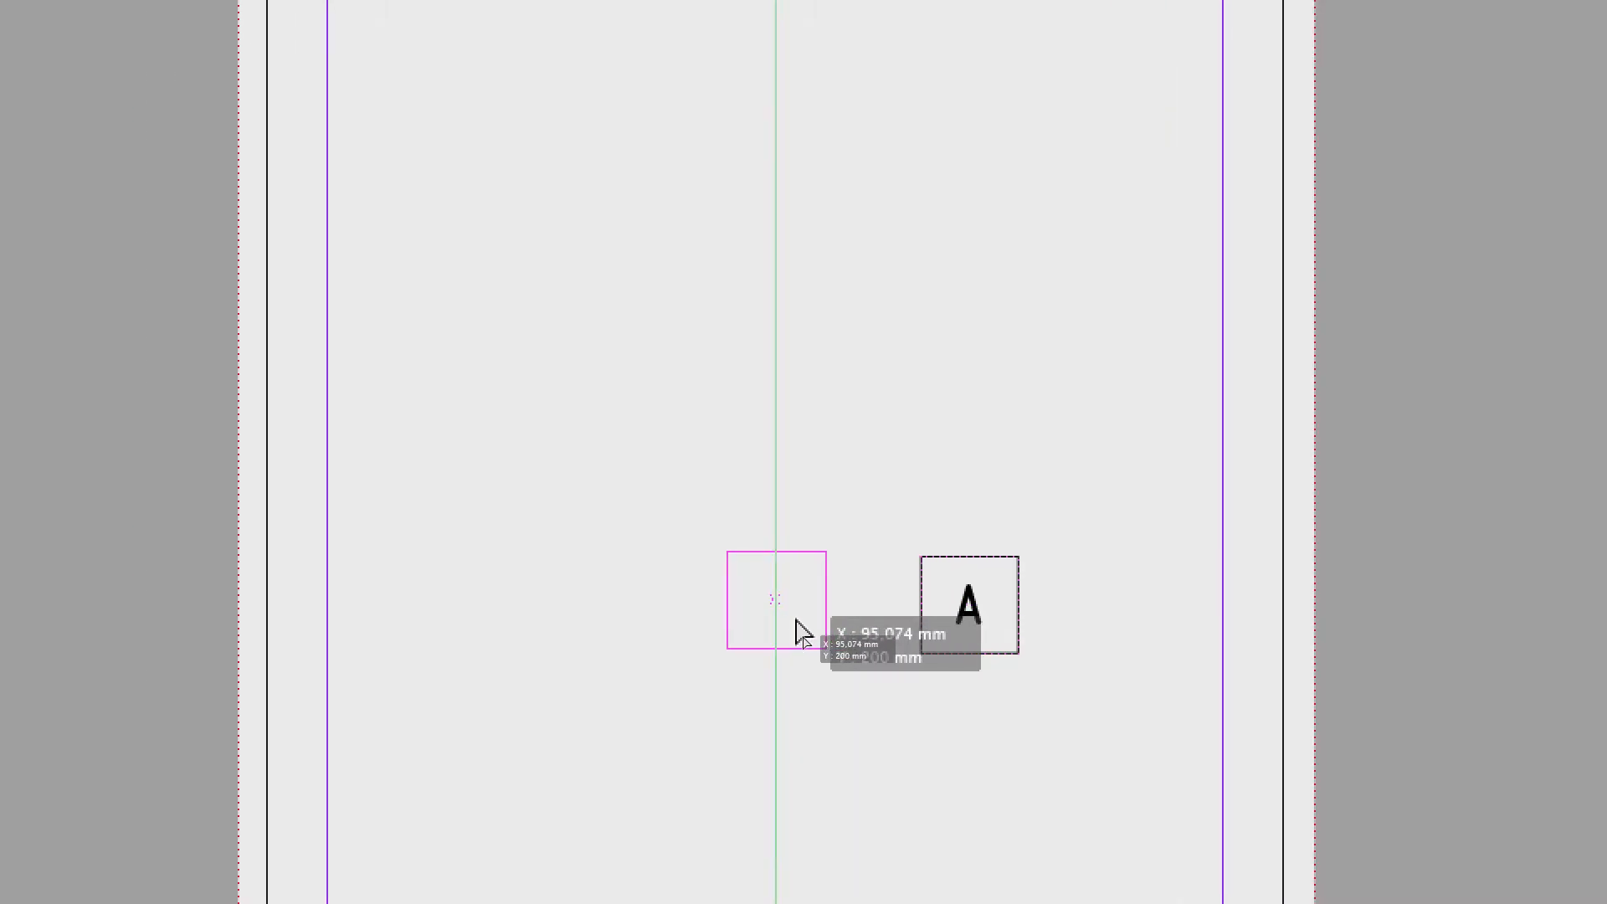
drag(801, 633, 801, 797)
click(875, 739)
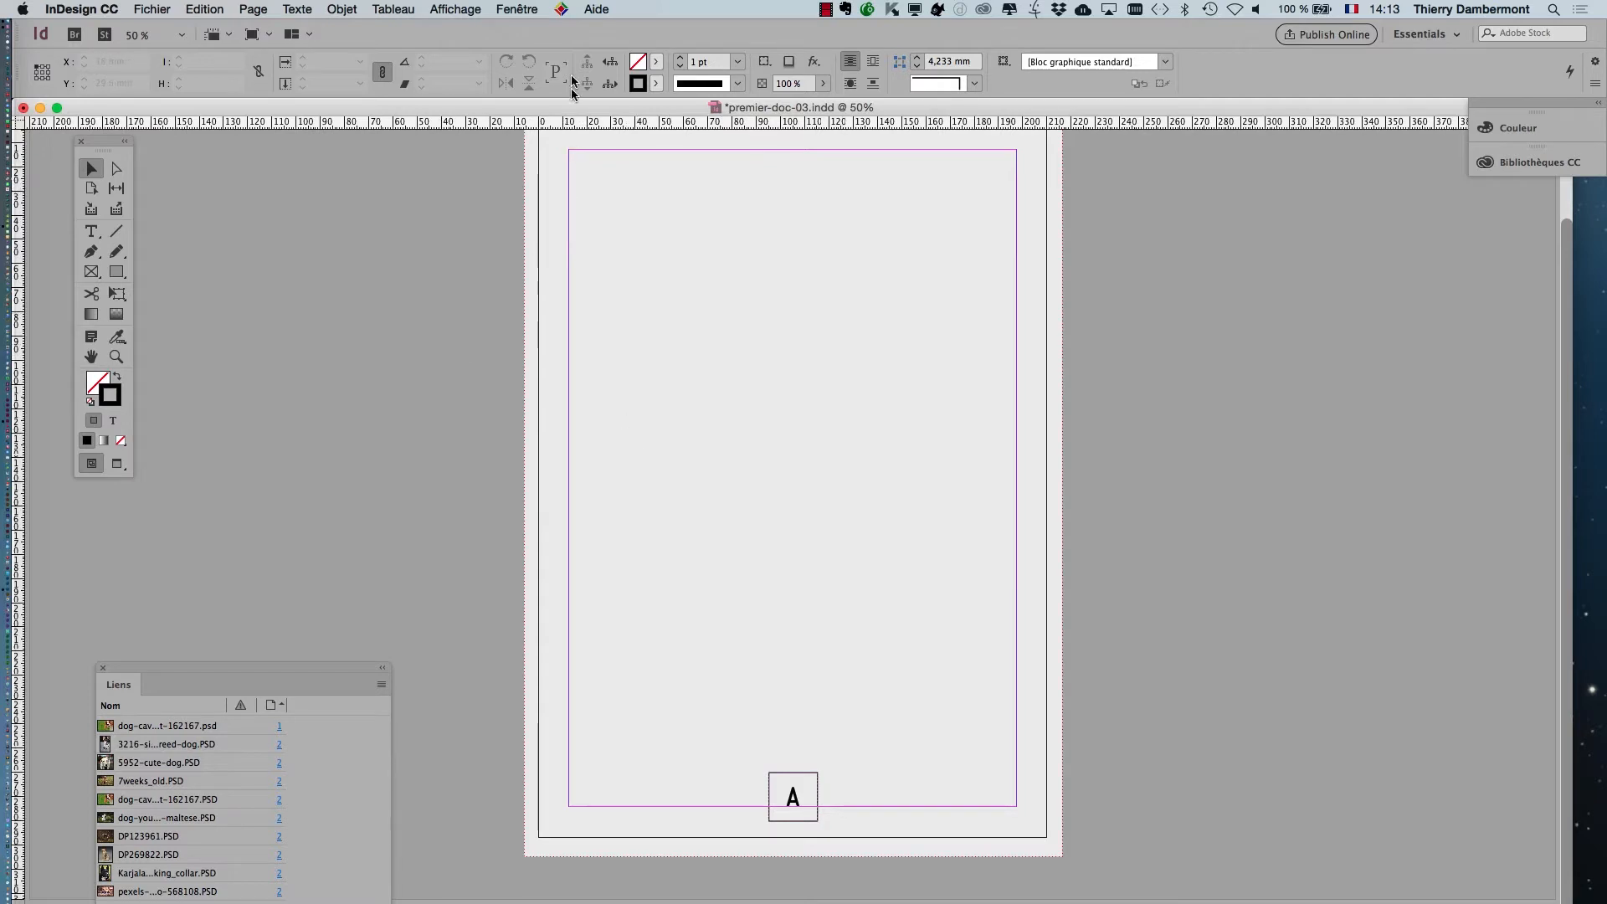
Show the Pages panel again and open page 1 of the document
click(517, 10)
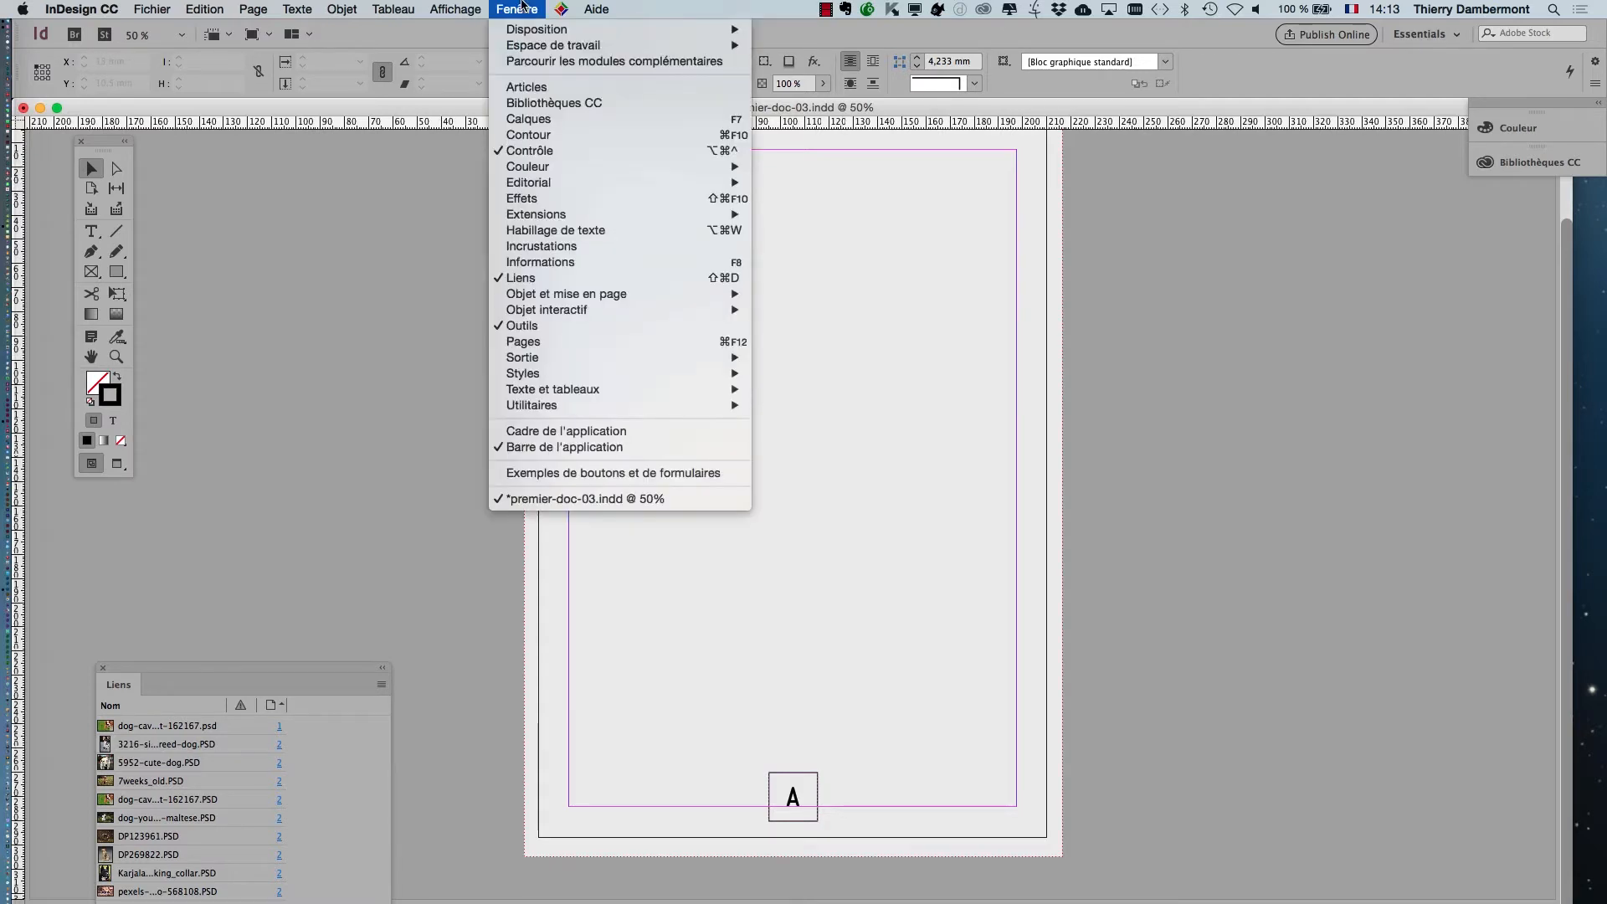
click(575, 342)
double_click(1189, 382)
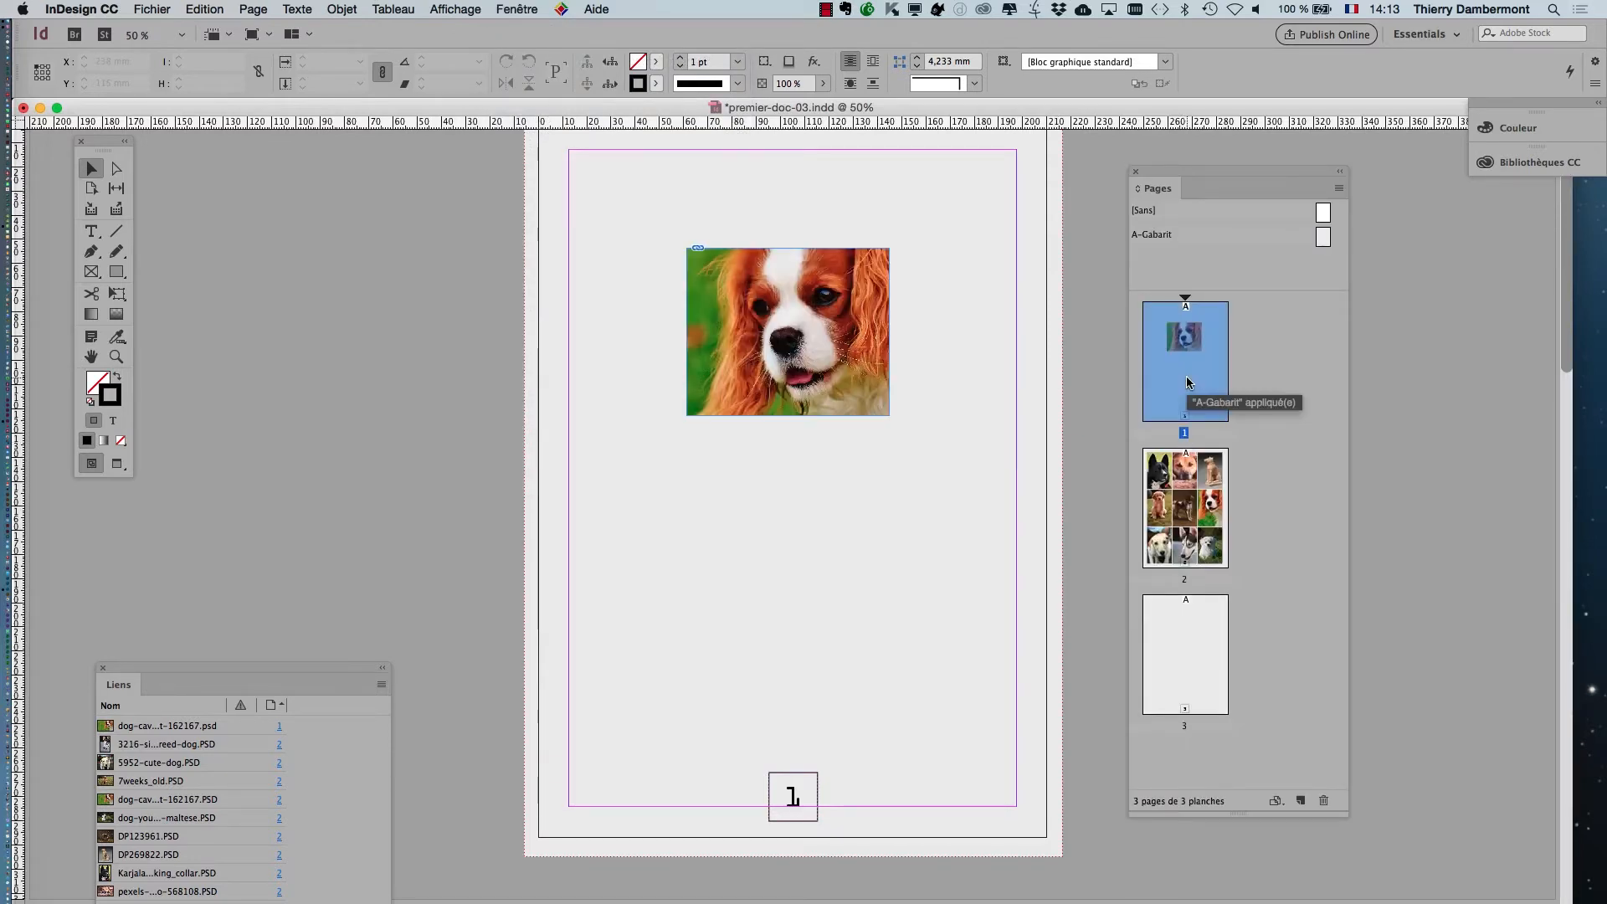
Switch the document to the preview screen mode without guides and place the tools panel beside the page
drag(103, 145, 361, 222)
drag(520, 235, 526, 209)
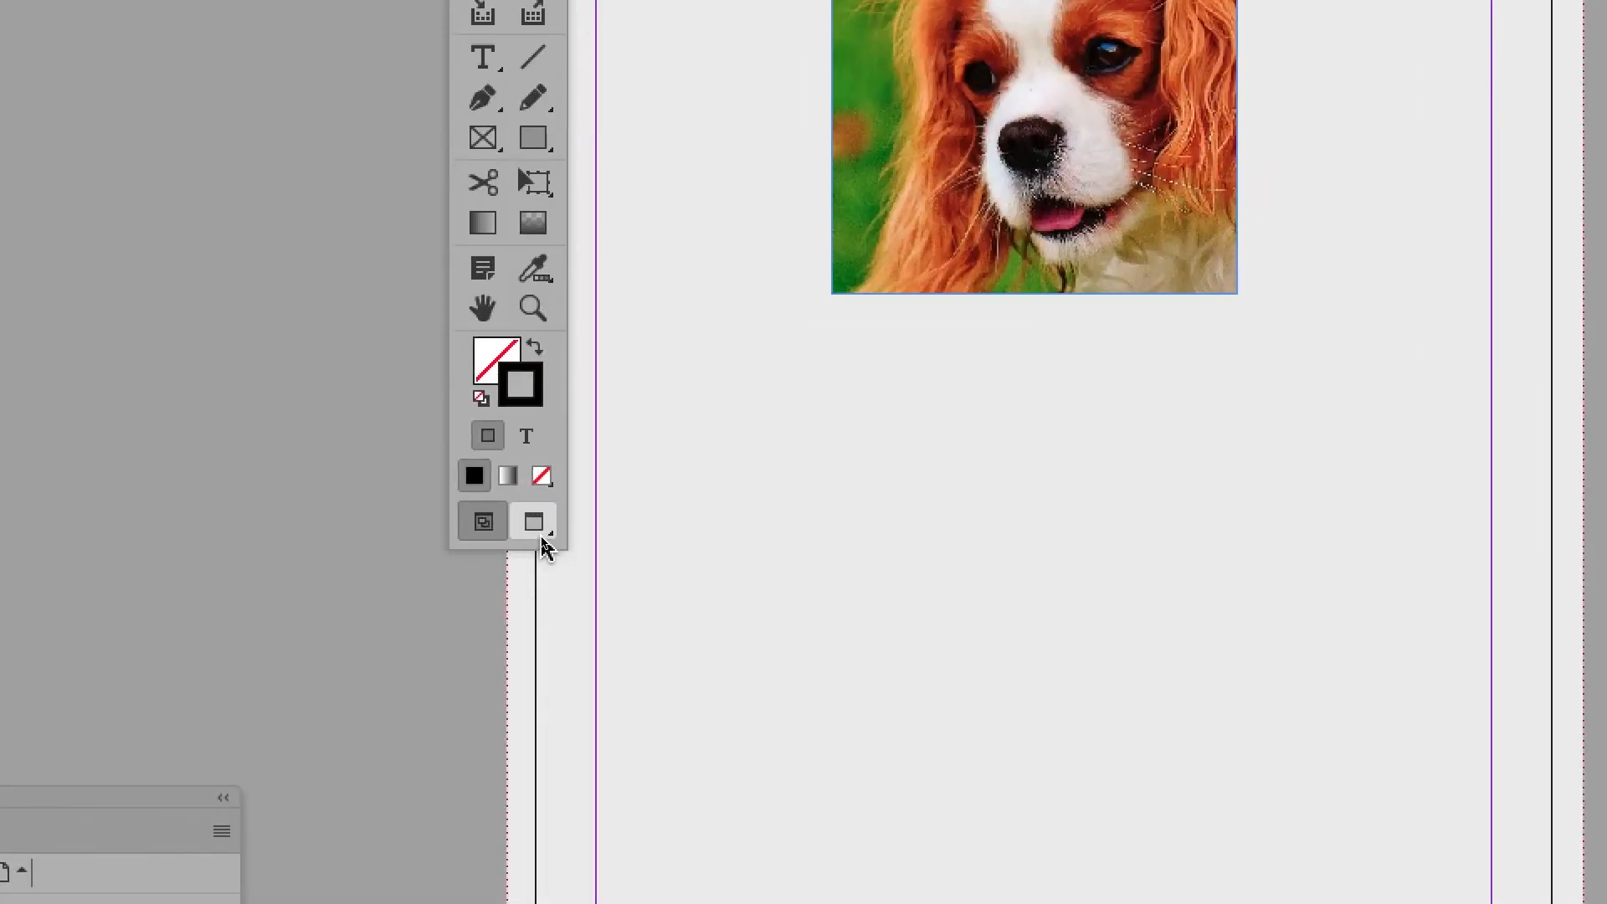
click(541, 540)
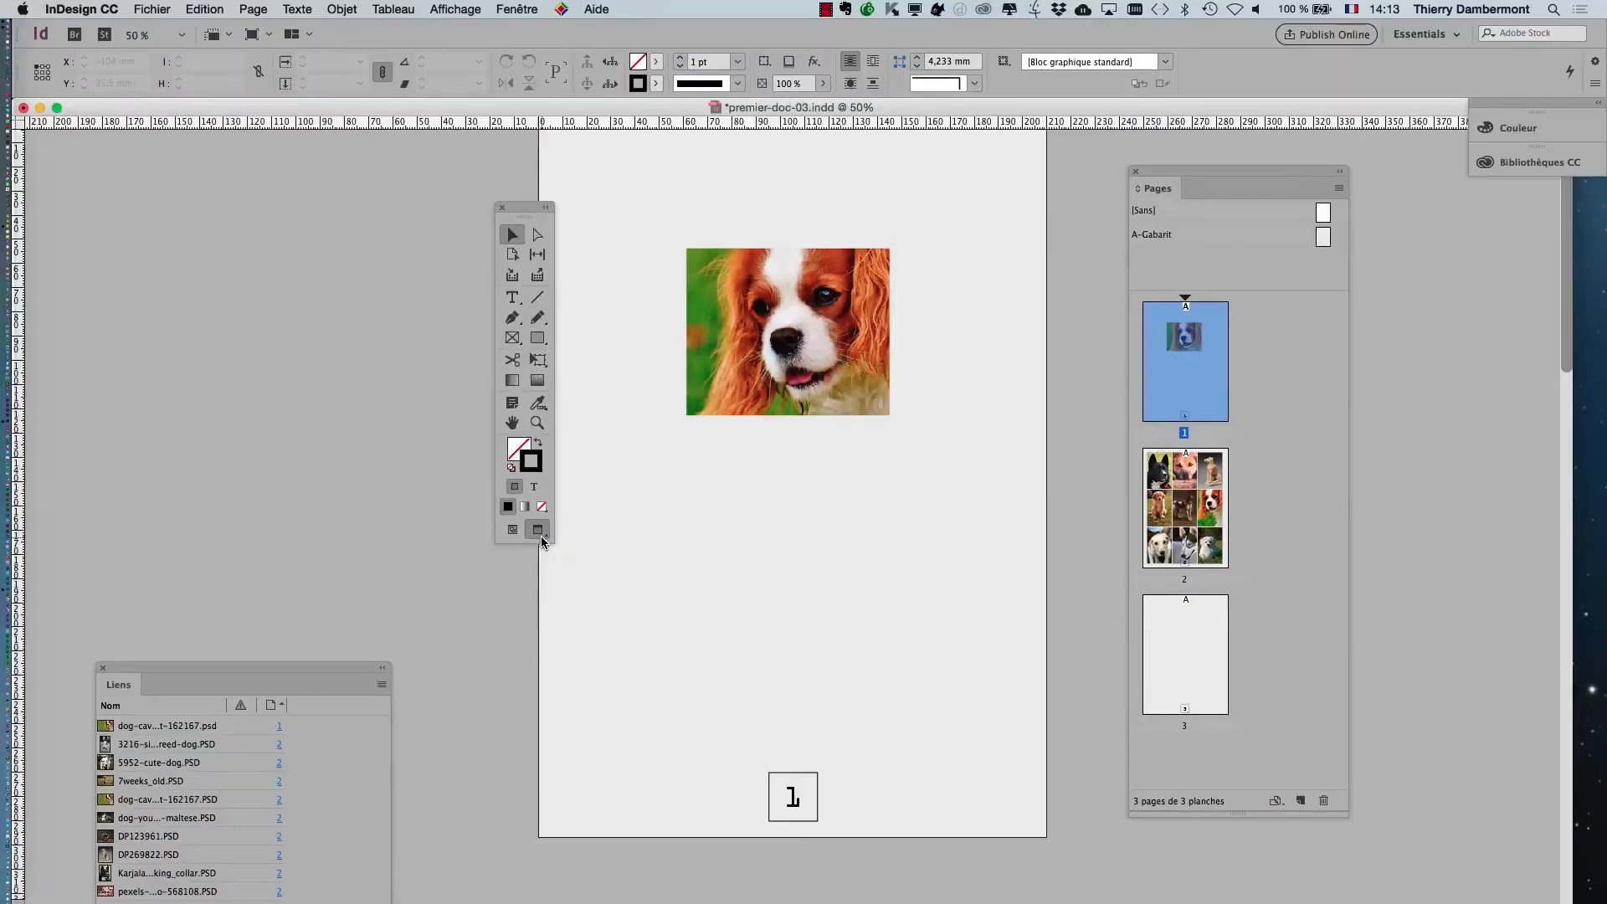
drag(524, 209, 379, 209)
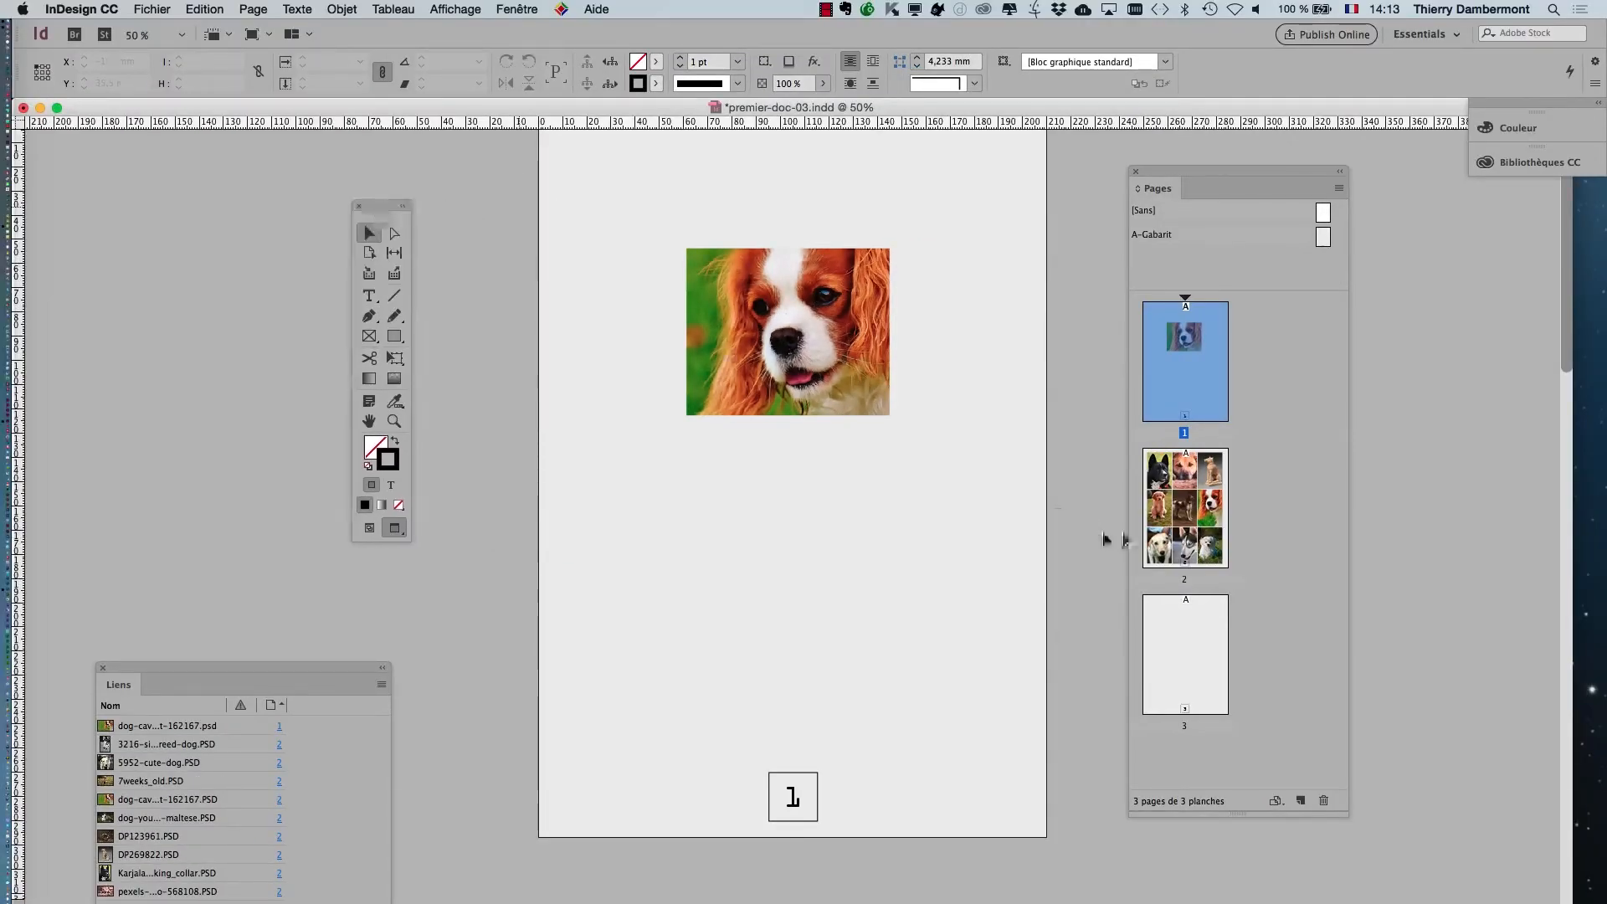
Go through pages 1, 2 and 3 in preview to check the automatic page number on each, ending on page 2
double_click(1176, 534)
double_click(1197, 653)
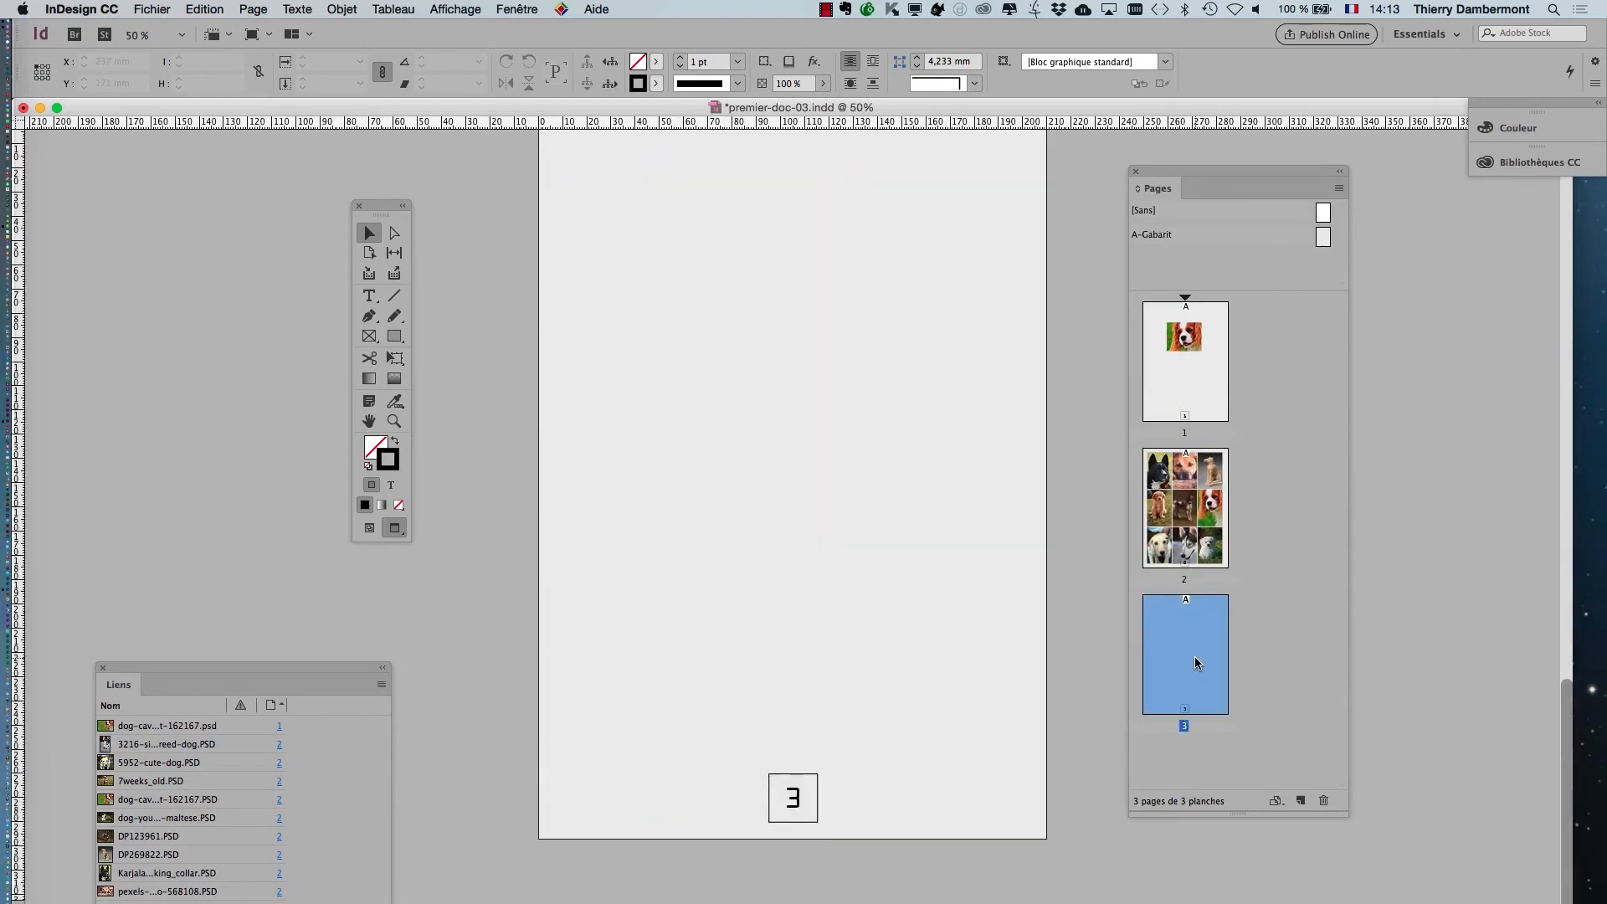
double_click(1197, 557)
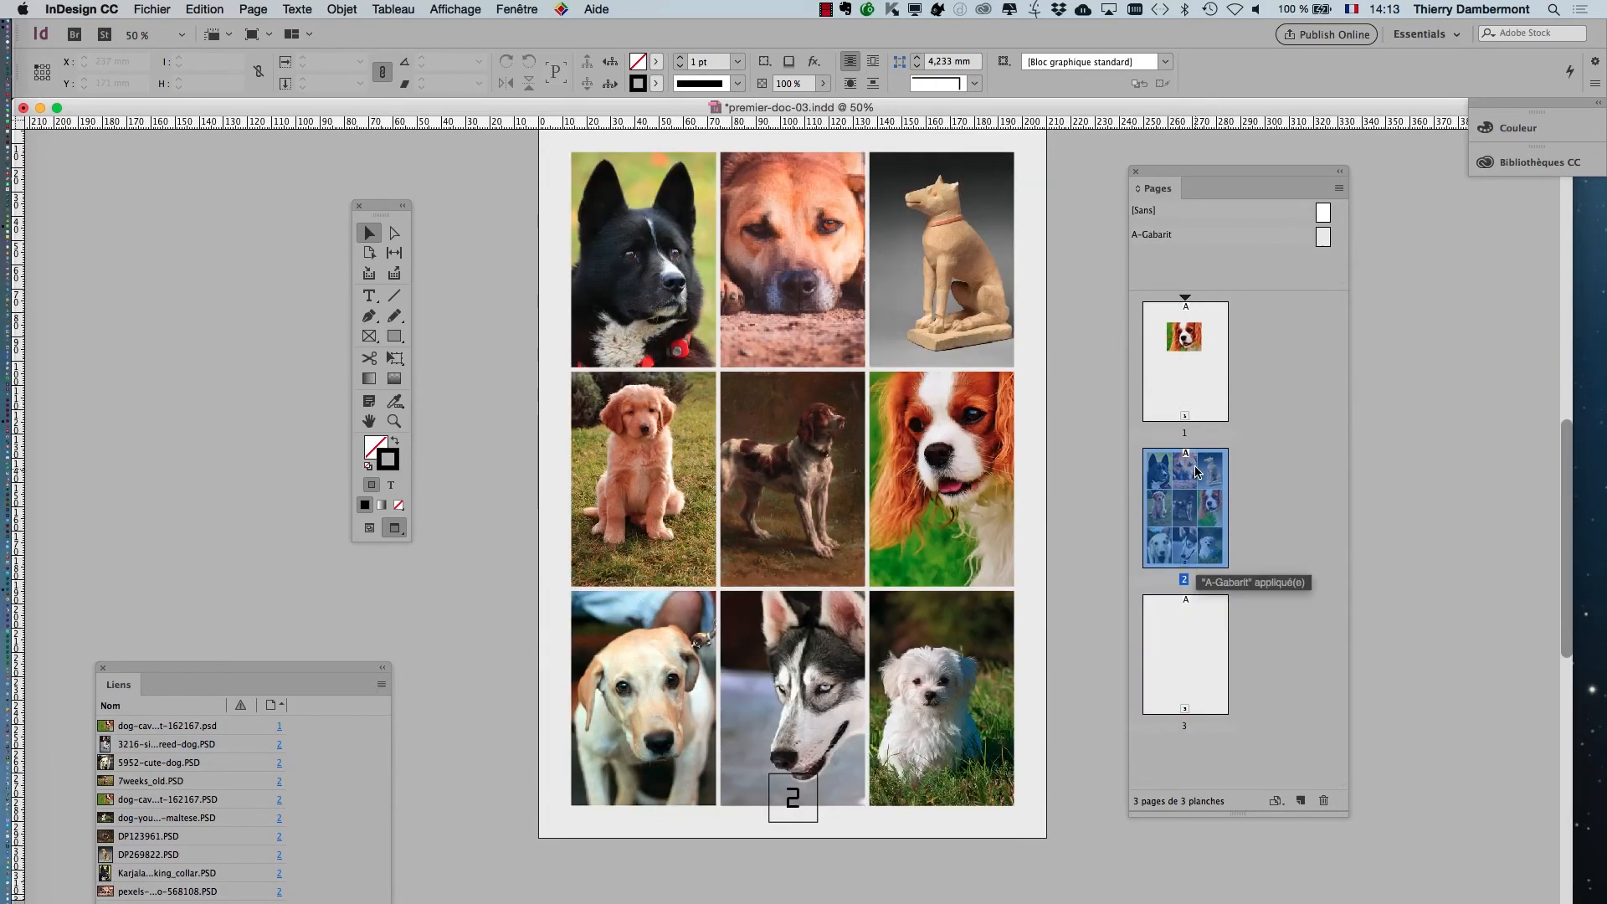
click(1195, 408)
double_click(1211, 490)
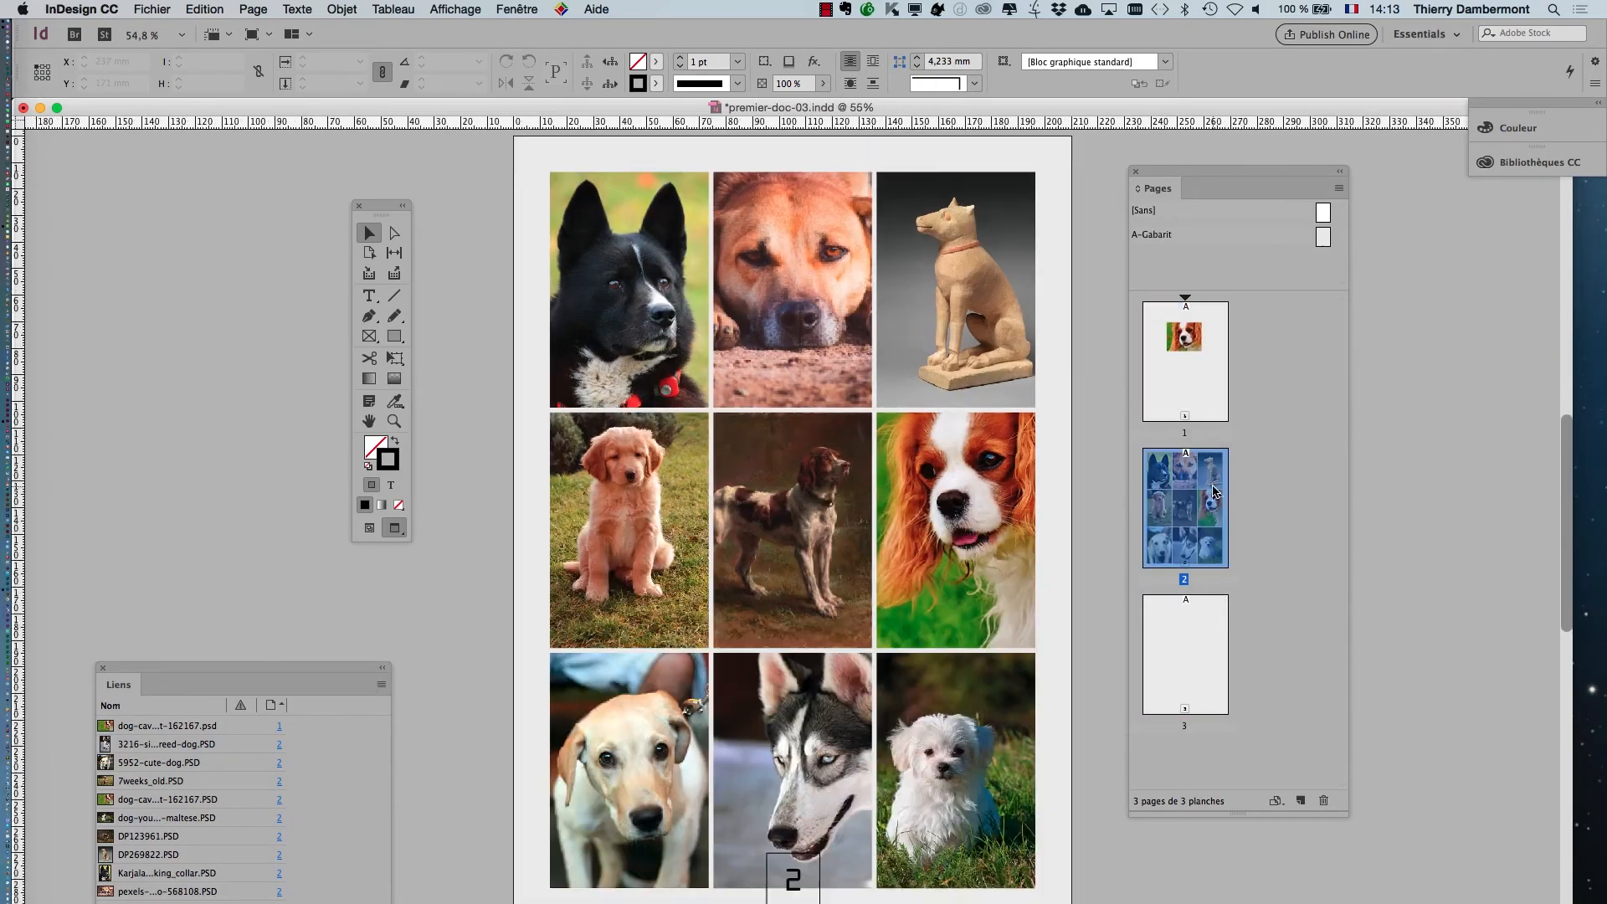
double_click(1203, 618)
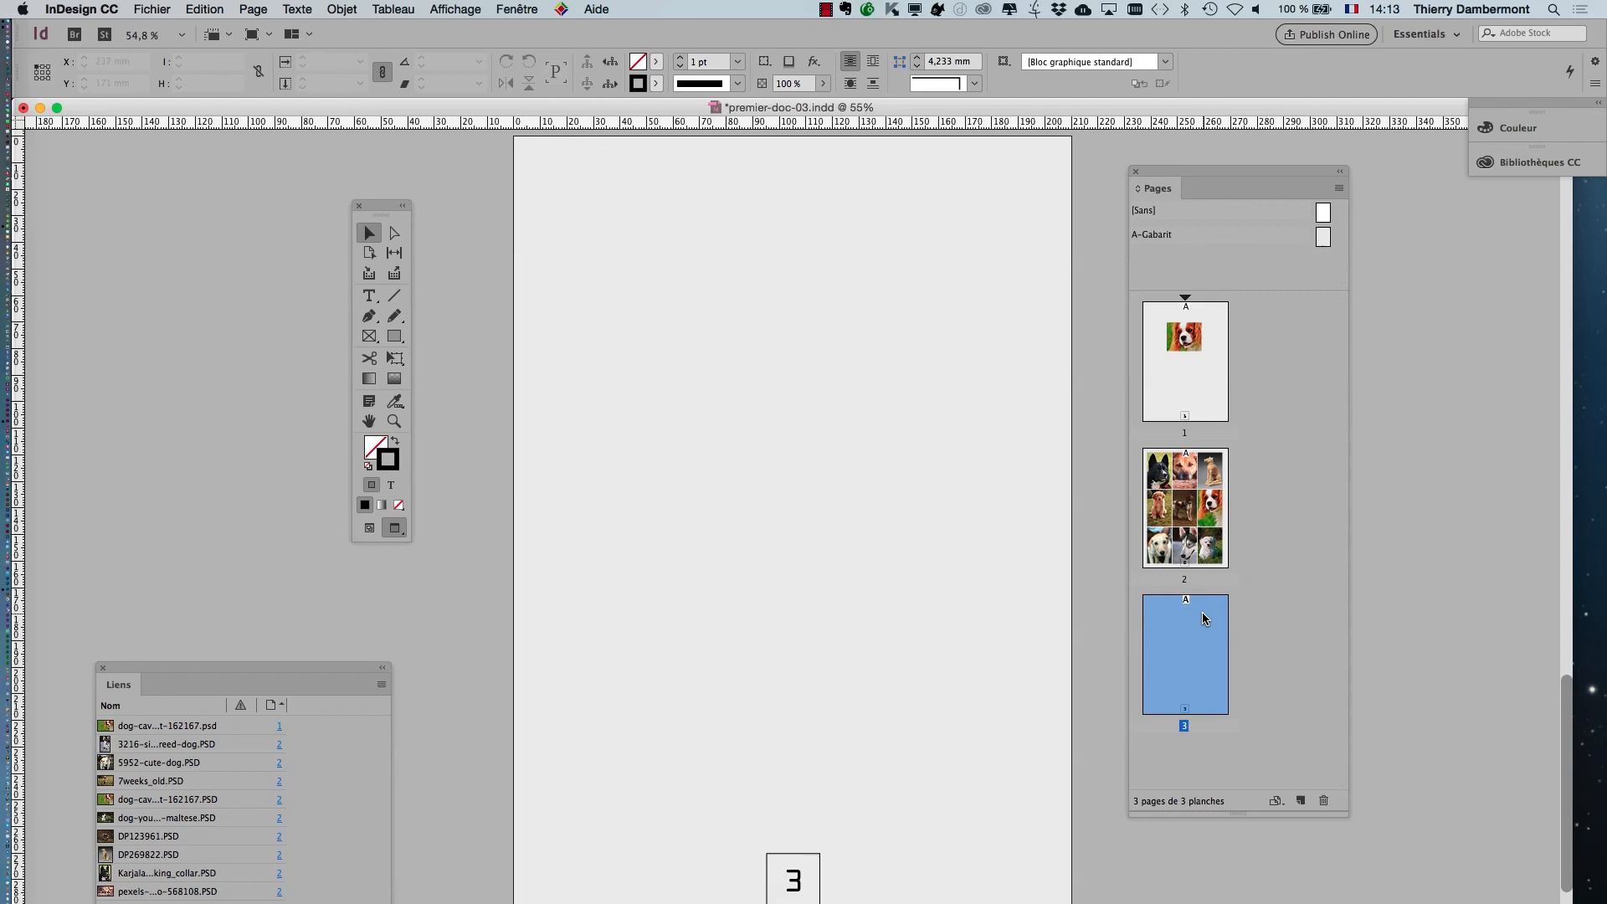
double_click(1200, 527)
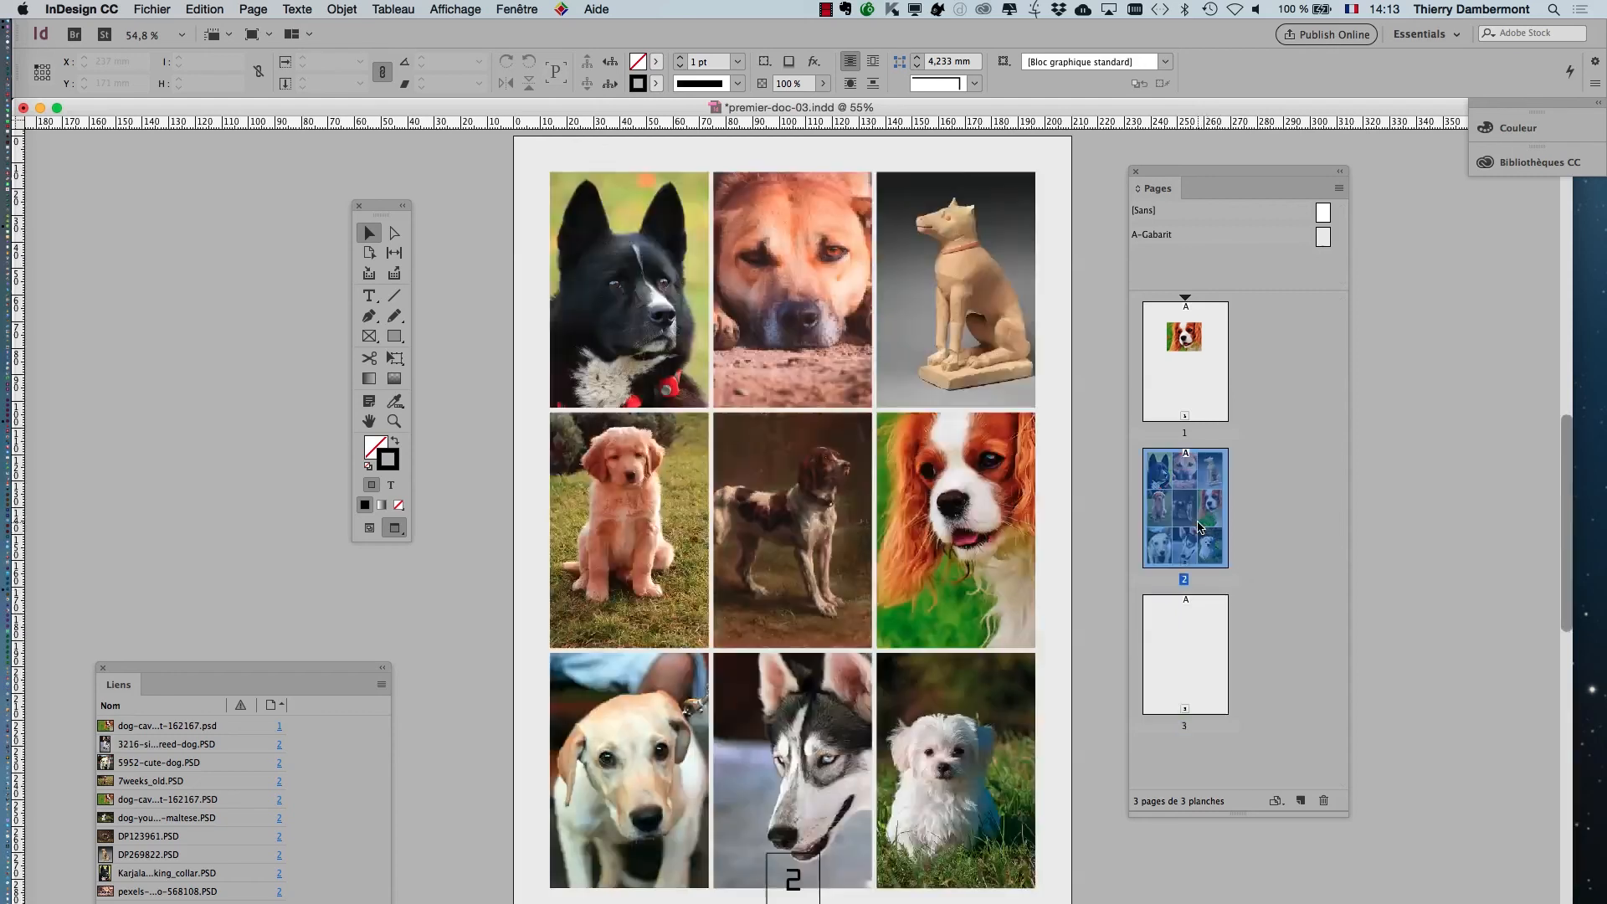
double_click(1177, 413)
double_click(1194, 494)
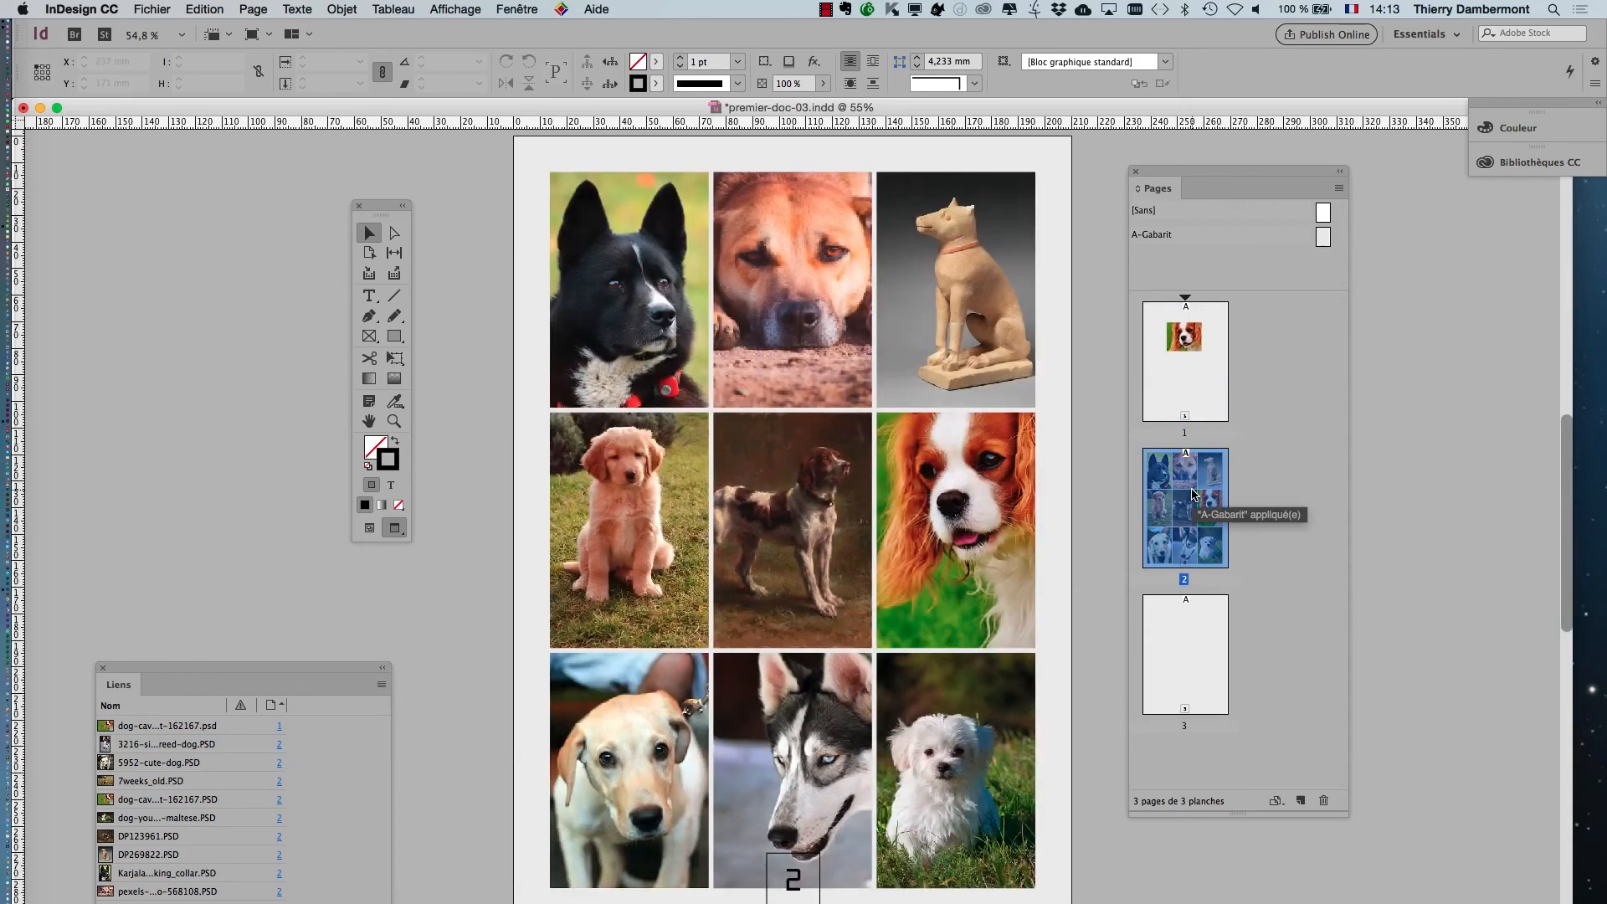